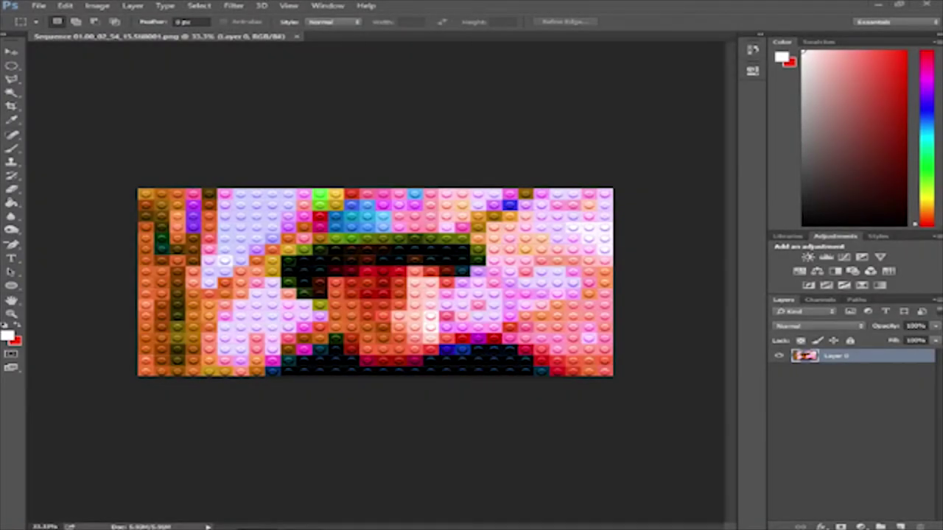
Step: Switch to the Move tool and deselect the layer in the brick-effect image
left_click(14, 53)
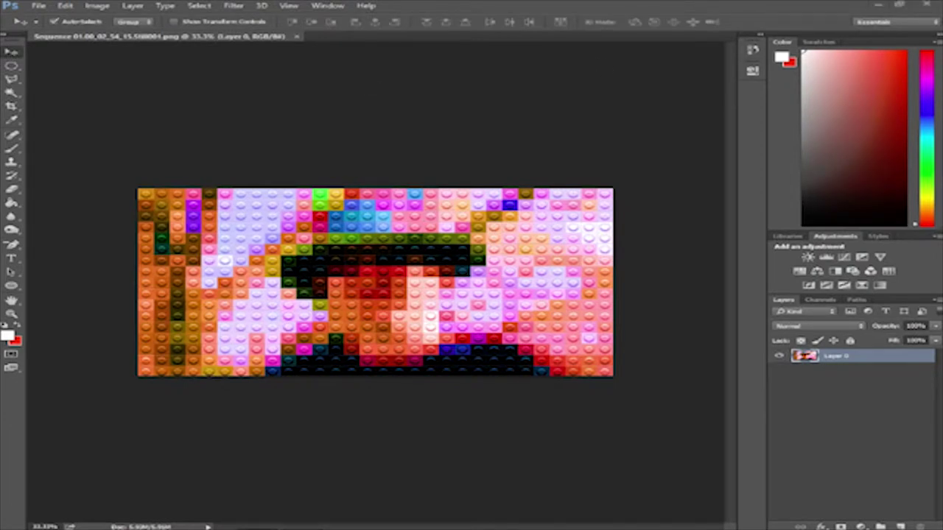
left_click(493, 178)
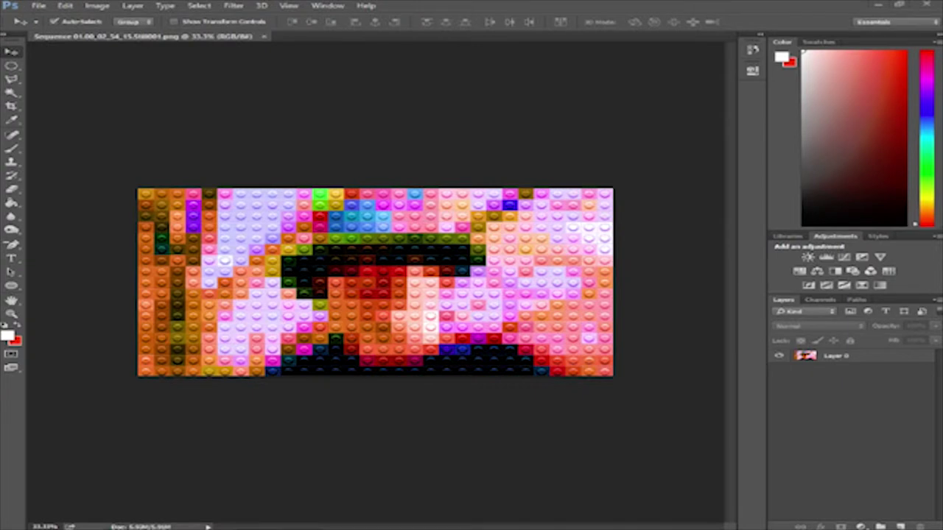
left_click(39, 5)
left_click(38, 5)
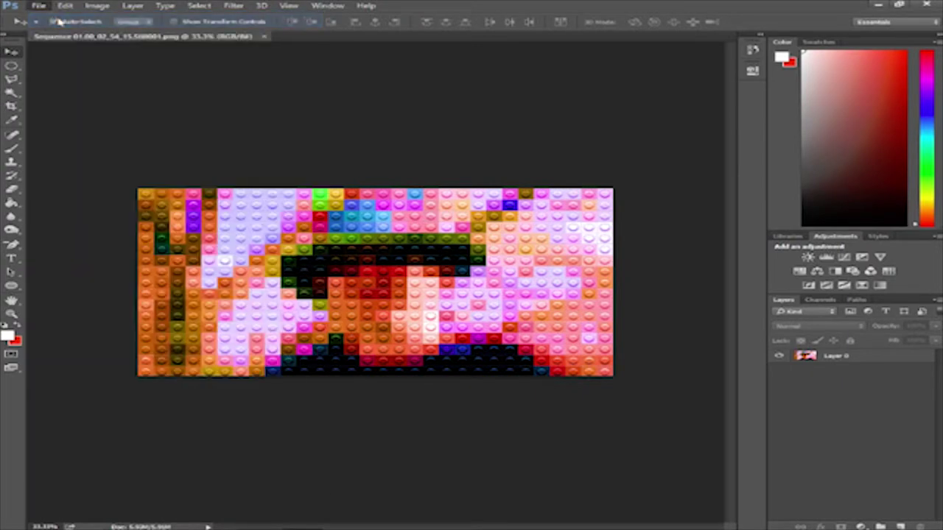
left_click_drag(590, 179, 199, 111)
key("Escape")
Step: Open the photo of the man in sunglasses from the Pictures folder
left_click(38, 6)
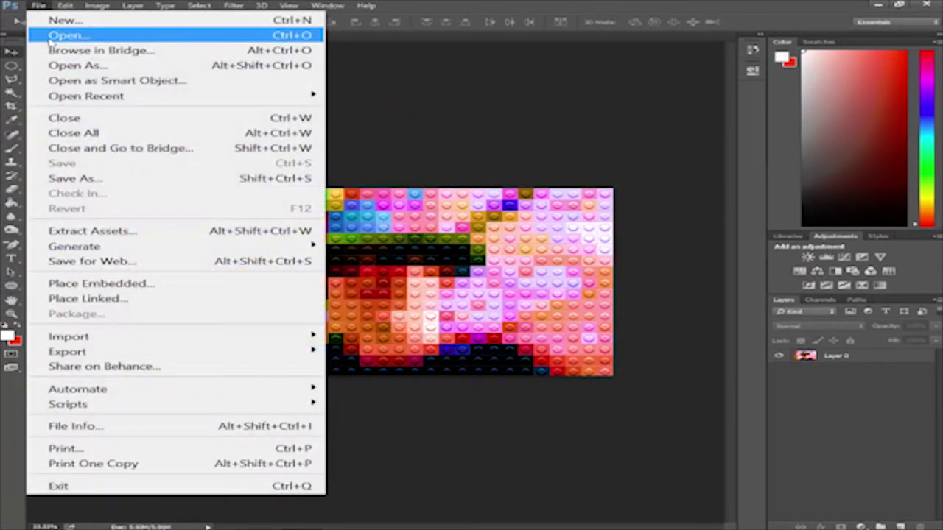
left_click(55, 35)
left_click_drag(370, 110, 370, 308)
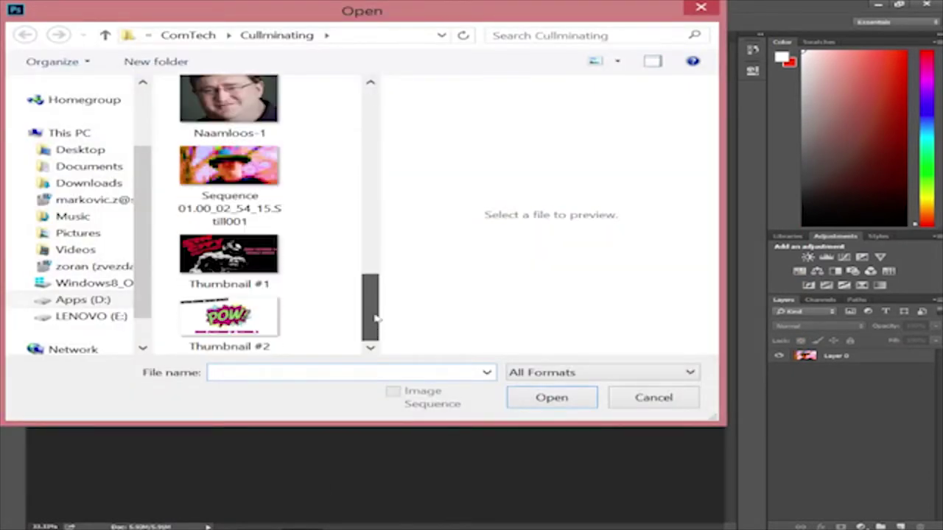
left_click(272, 37)
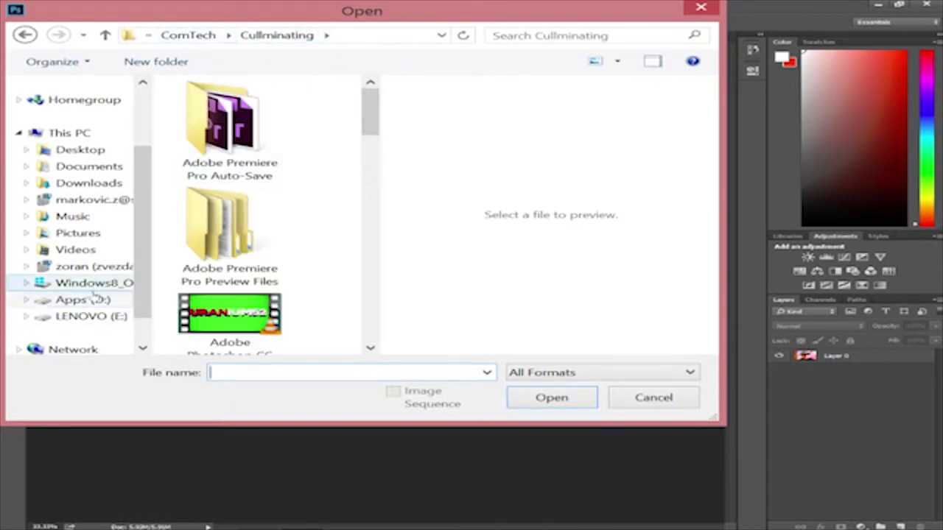
left_click(117, 233)
scroll(294, 299, "down", 5)
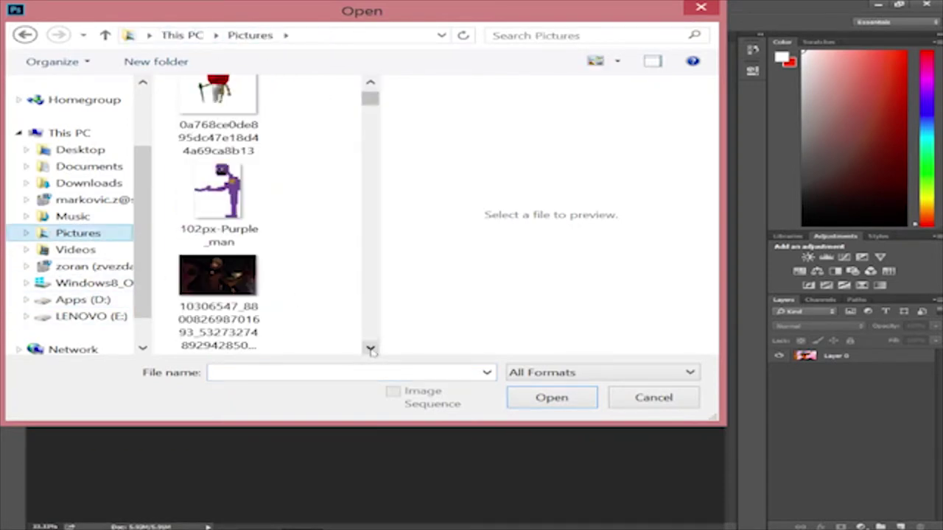
mouse_move(369, 103)
left_mouse_down()
mouse_move(369, 311)
mouse_move(403, 340)
mouse_move(366, 69)
mouse_move(372, 120)
mouse_move(376, 111)
left_mouse_up()
left_click_drag(370, 347, 369, 348)
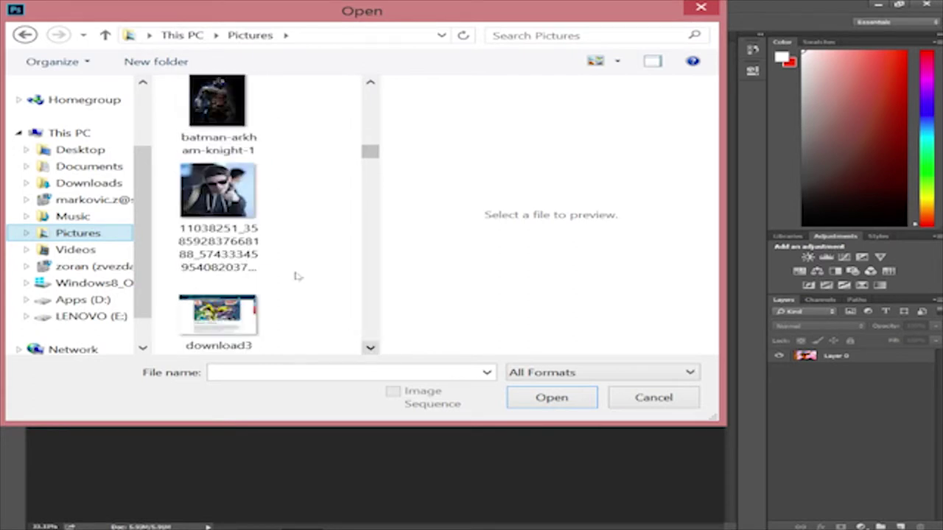
left_click(213, 198)
left_click(536, 399)
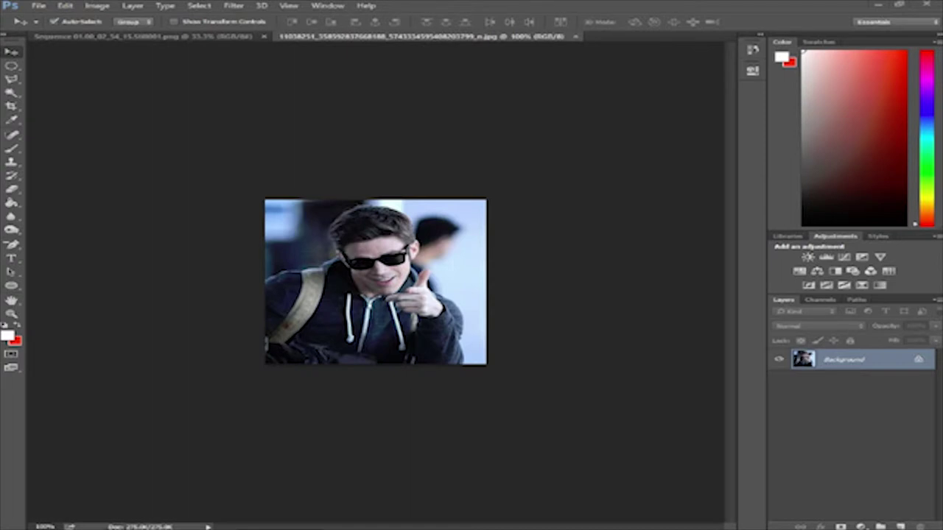
Step: Duplicate the Background layer of the photo and hide the original layer
right_click(847, 367)
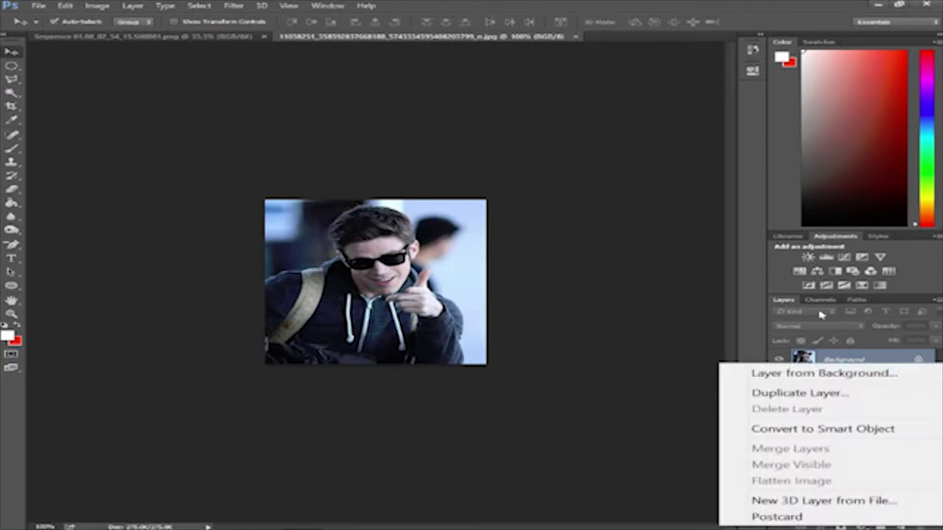
left_click(756, 393)
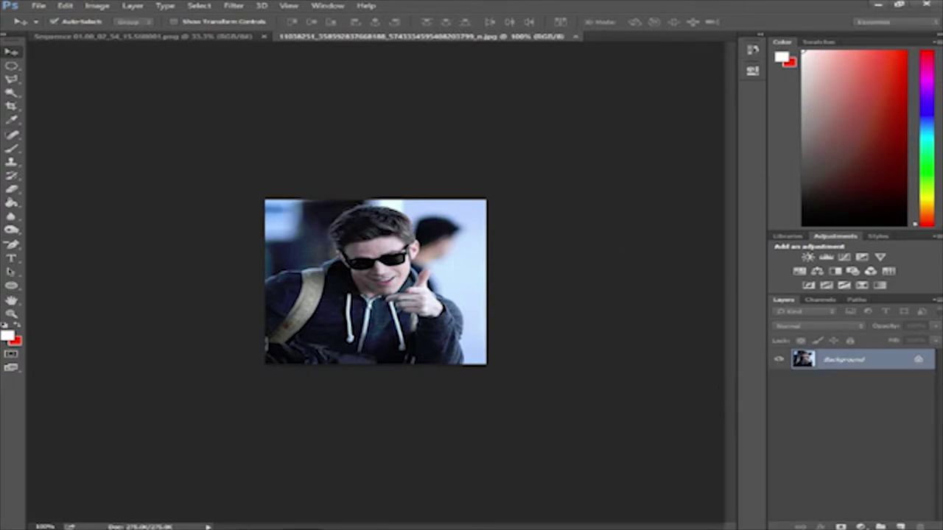
left_click(398, 168)
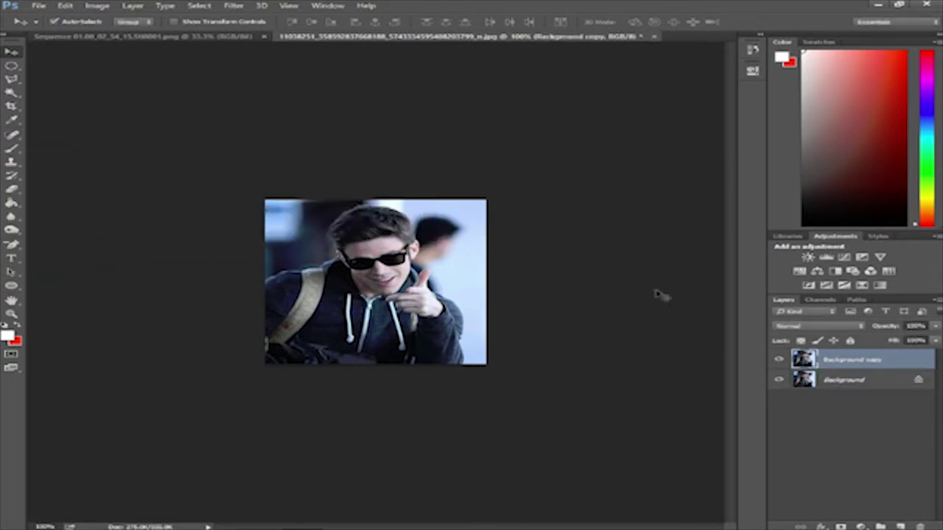
left_click(795, 383)
left_click(779, 380)
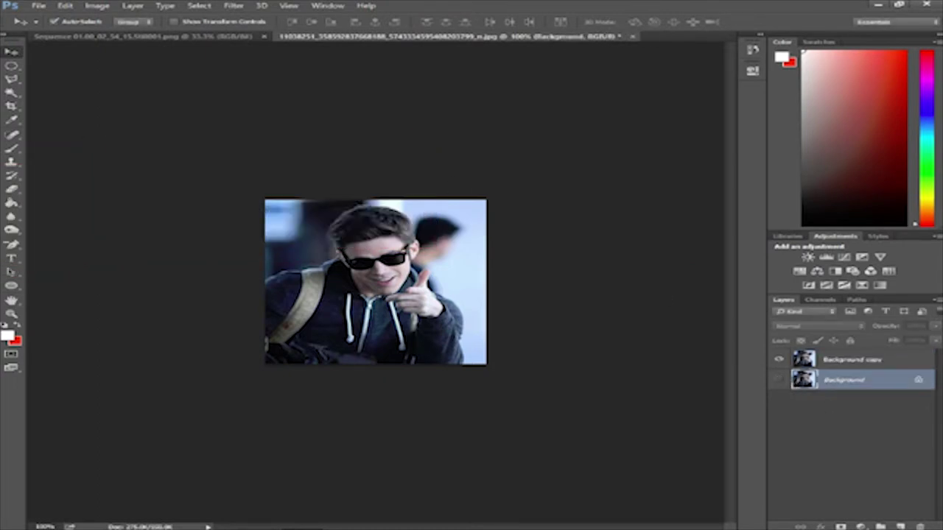
Step: Convert the Background copy layer to a Smart Object
left_click(817, 363)
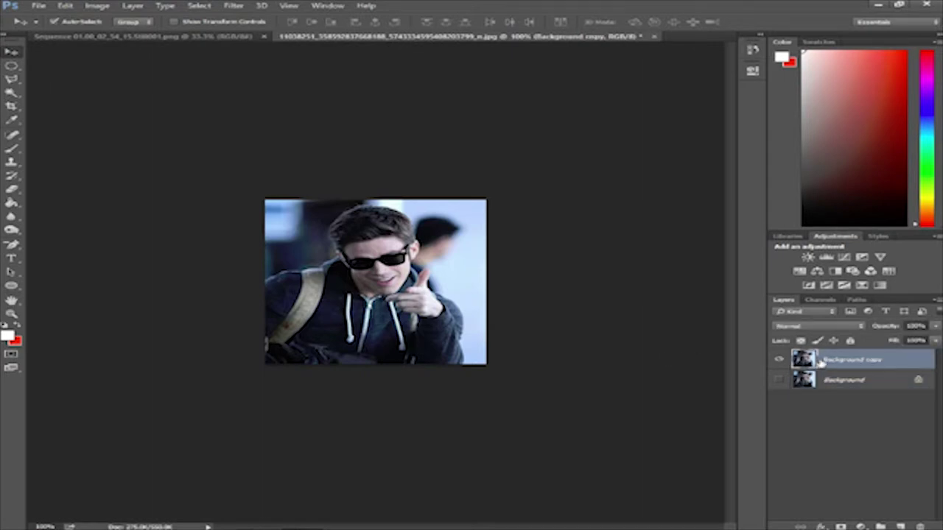
right_click(820, 363)
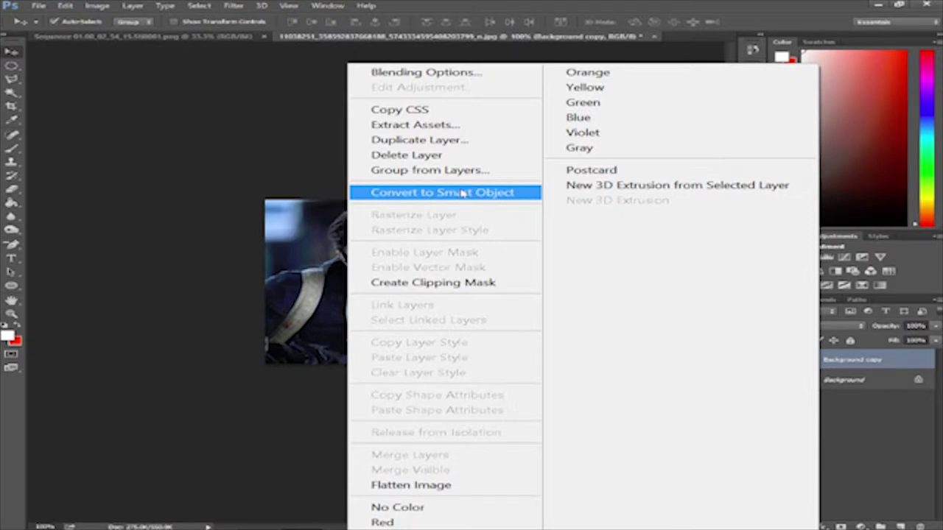
left_click(463, 193)
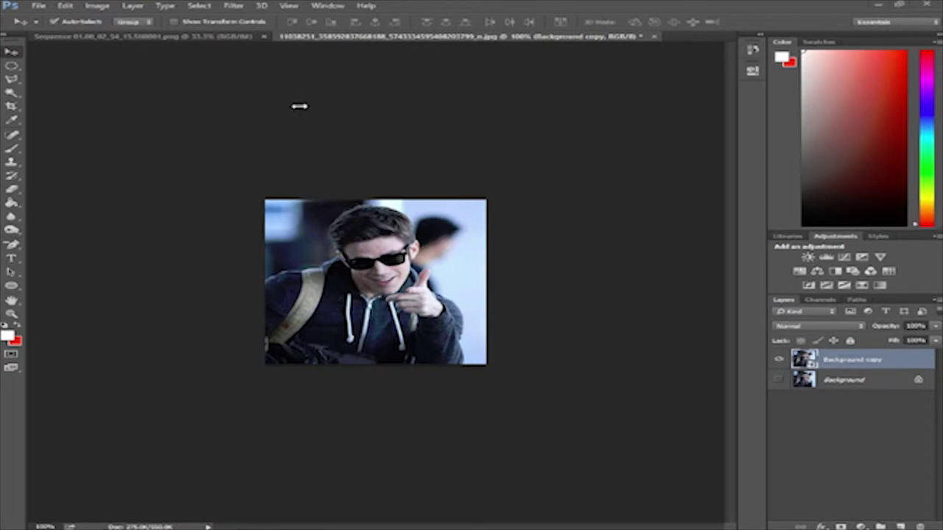
Step: Apply a Pixelate Mosaic filter with a cell size of 64 to the Background copy layer
left_click(233, 5)
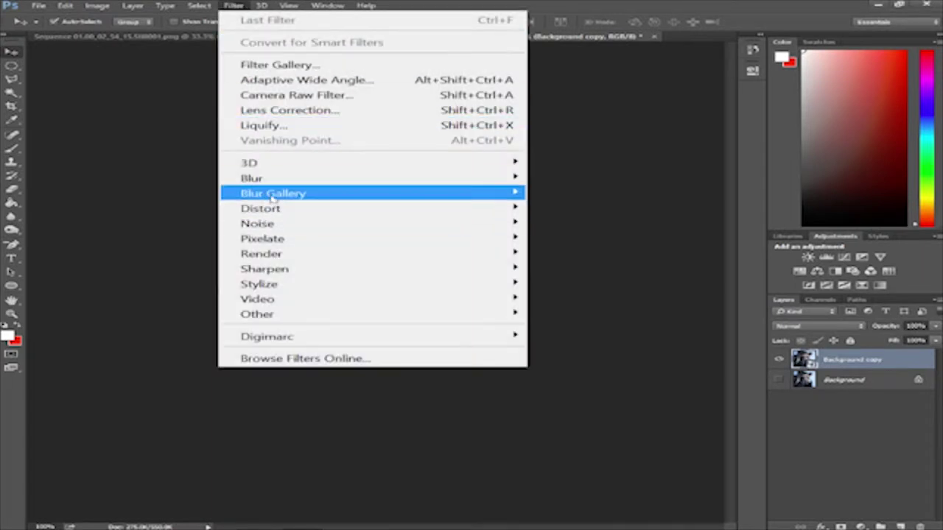
mouse_move(275, 184)
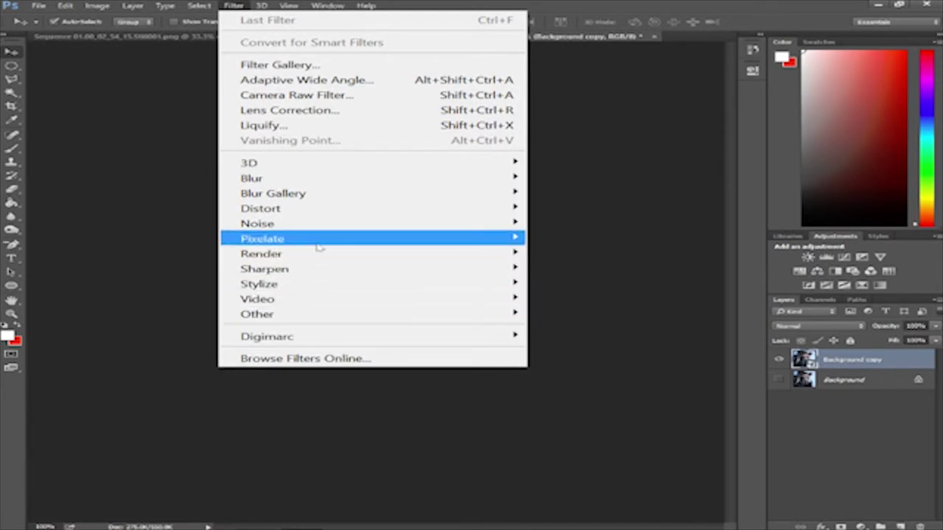
mouse_move(318, 245)
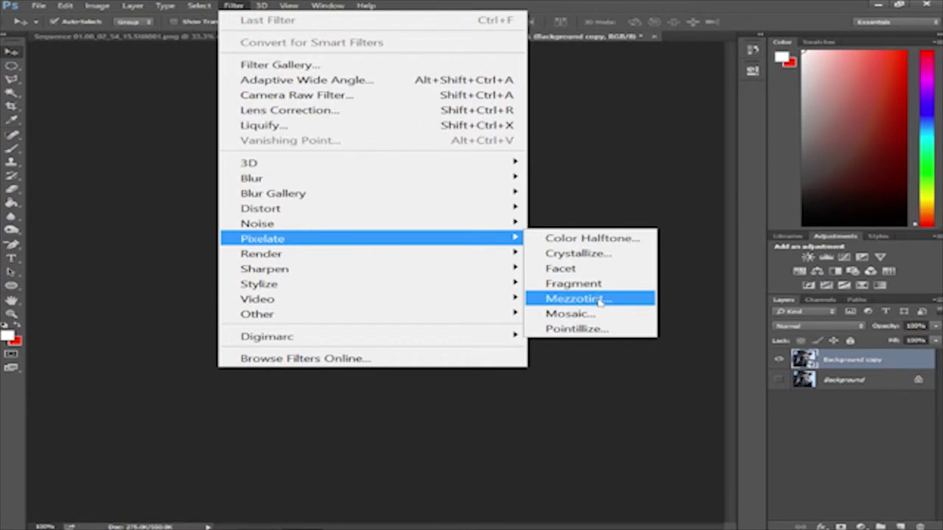
left_click(619, 314)
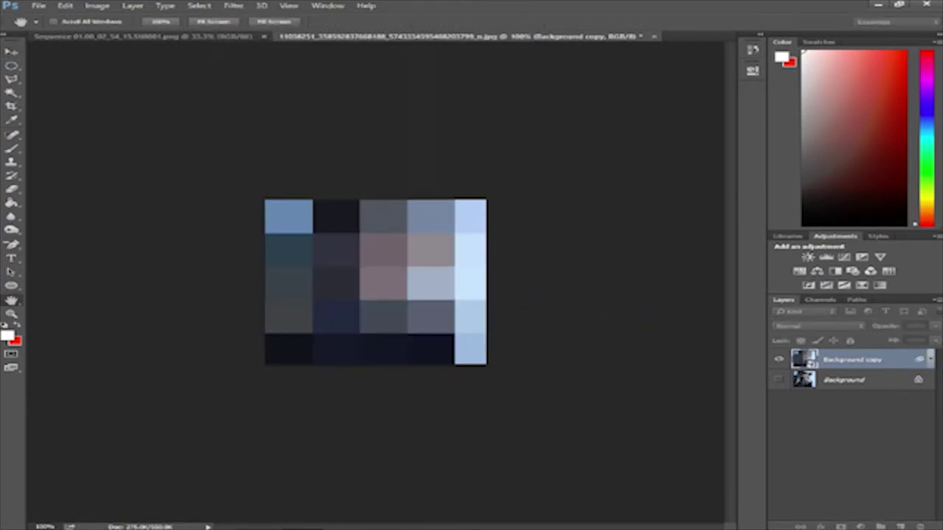
left_click_drag(607, 203, 354, 147)
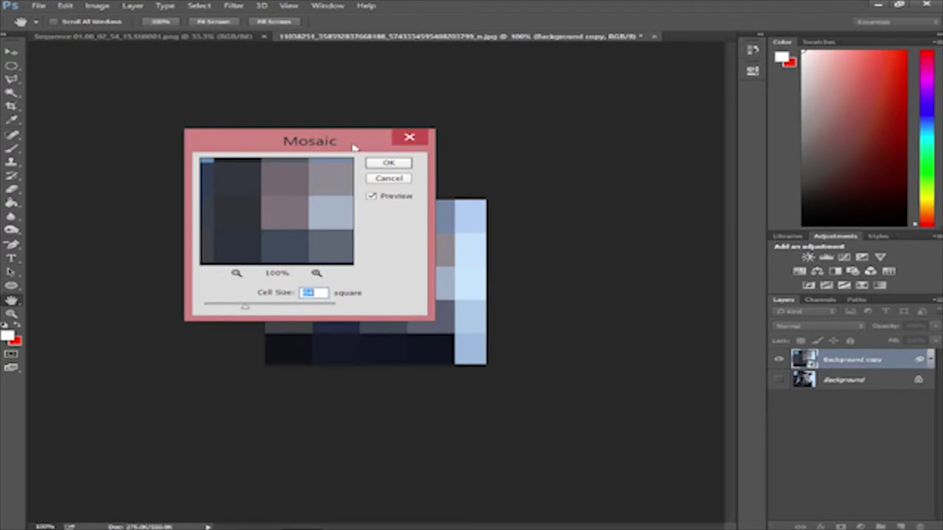
left_click(383, 163)
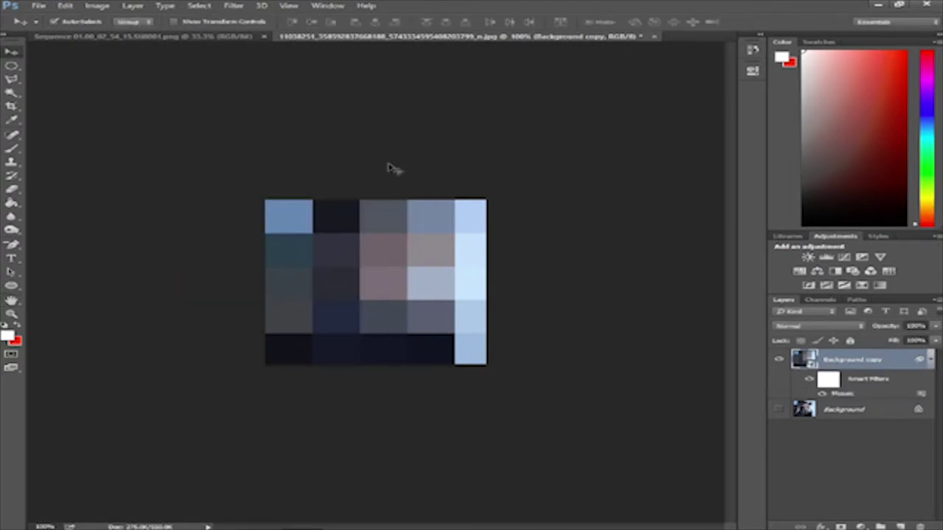
key("ctrl+plus")
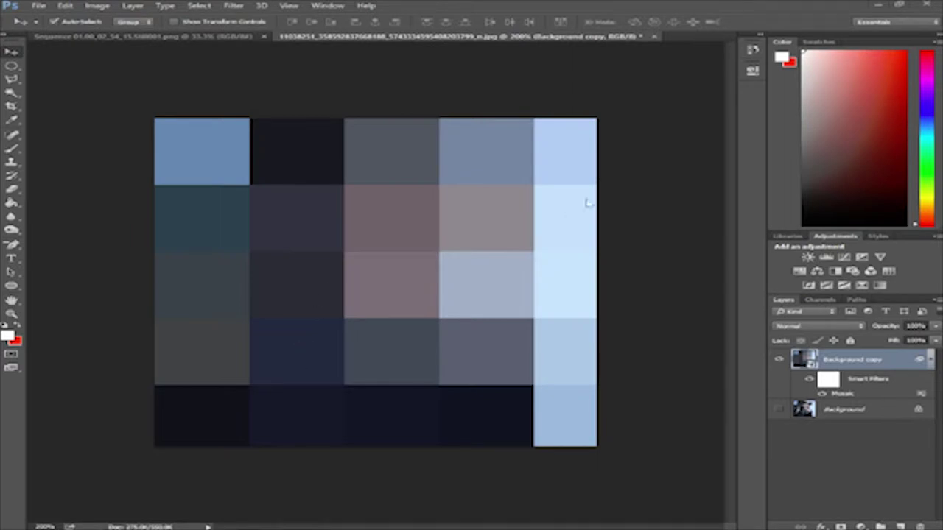
Step: Create a new 64 x 64 pixel RGB document at 72 pixels/inch with a white background
left_click(38, 6)
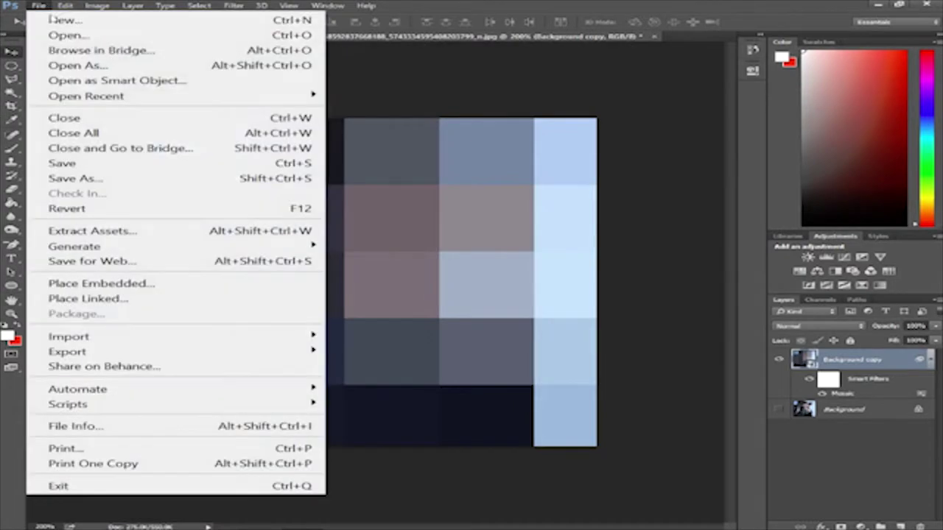
left_click(51, 19)
left_click_drag(498, 107, 477, 101)
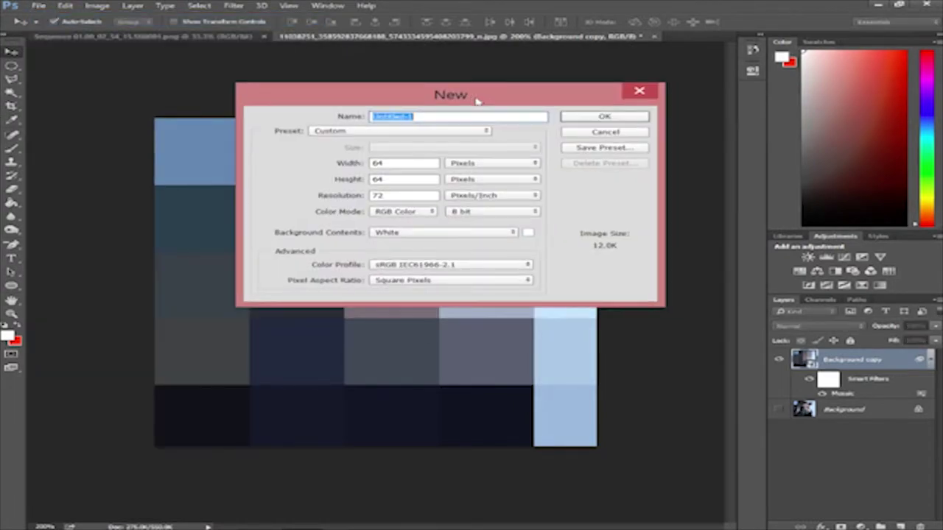
left_click(401, 163)
double_click(421, 177)
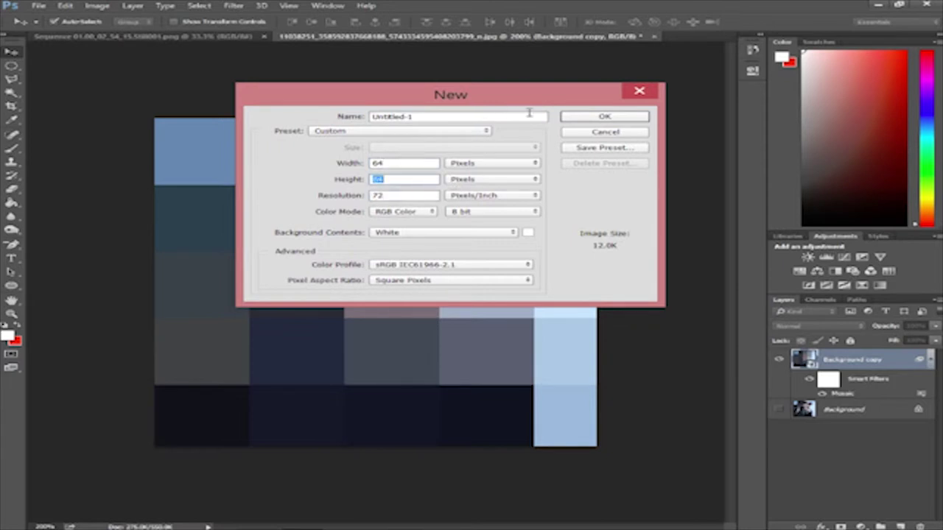
left_click(604, 117)
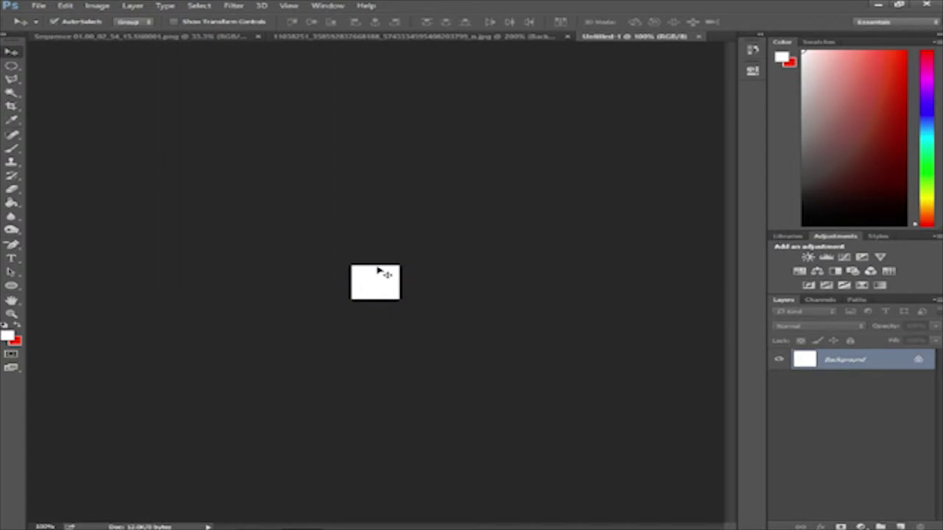
Step: Fill the new document's background with 50% Gray in Normal mode at 100% opacity
key("ctrl+plus")
key("ctrl+plus")
key("ctrl+plus")
key("ctrl+plus")
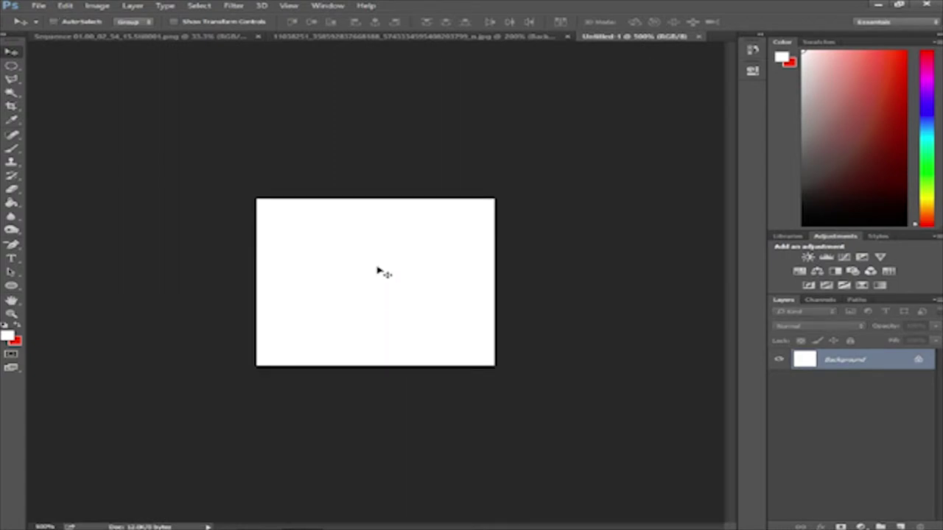
key("ctrl+plus")
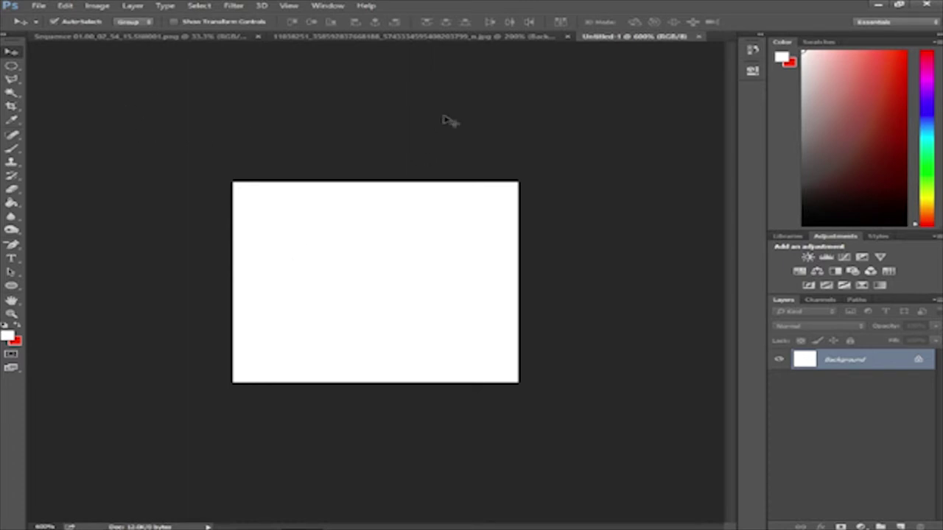
left_click(65, 6)
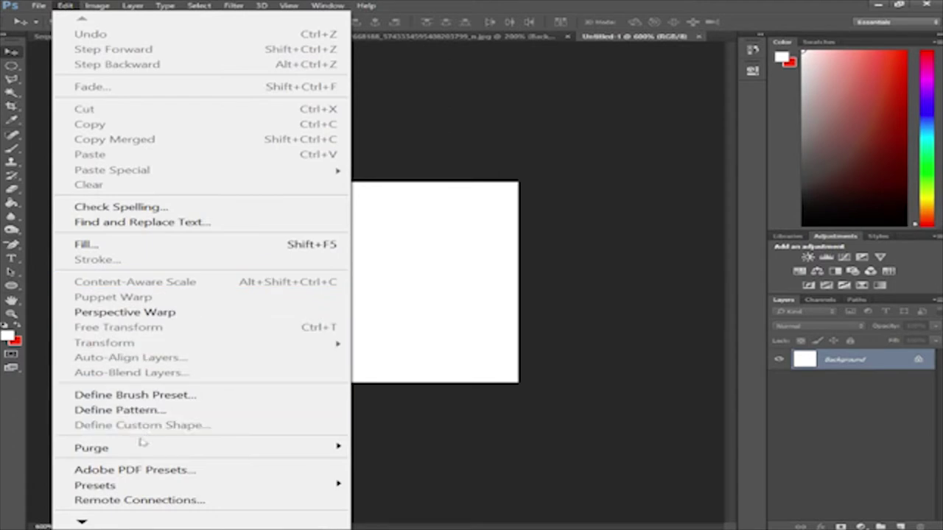
left_click(154, 249)
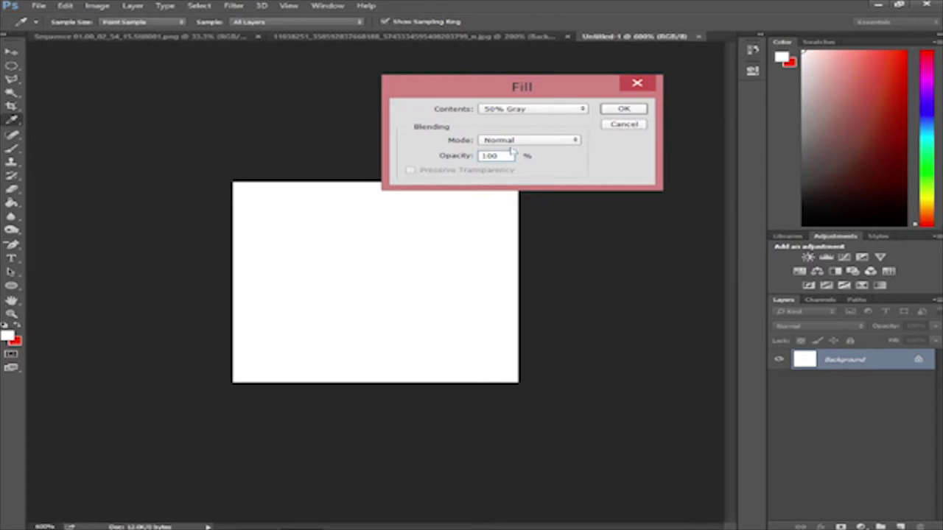
left_click(544, 109)
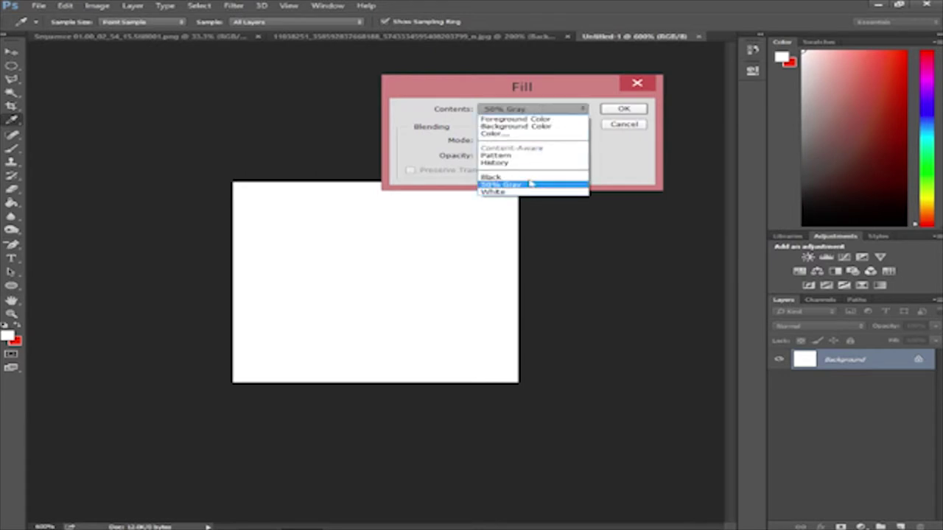
left_click(549, 110)
left_click(623, 109)
key("v")
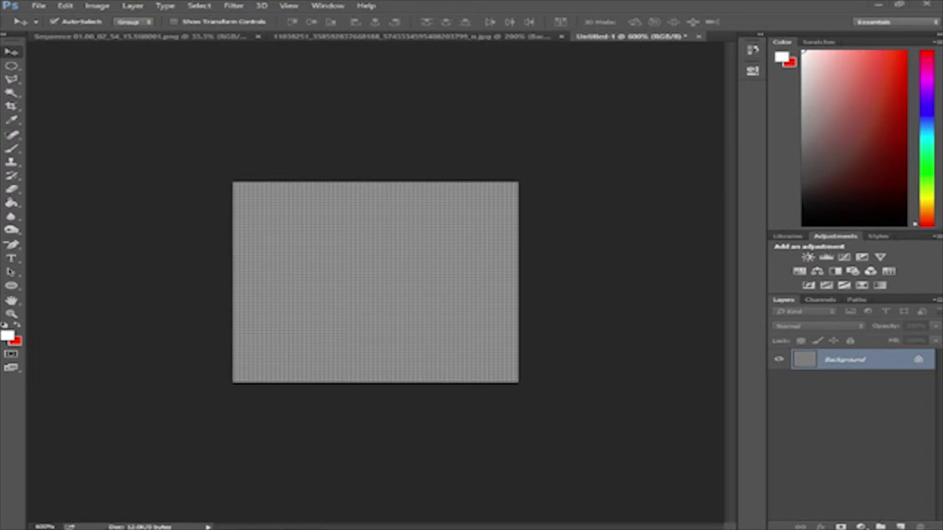
left_click(19, 285)
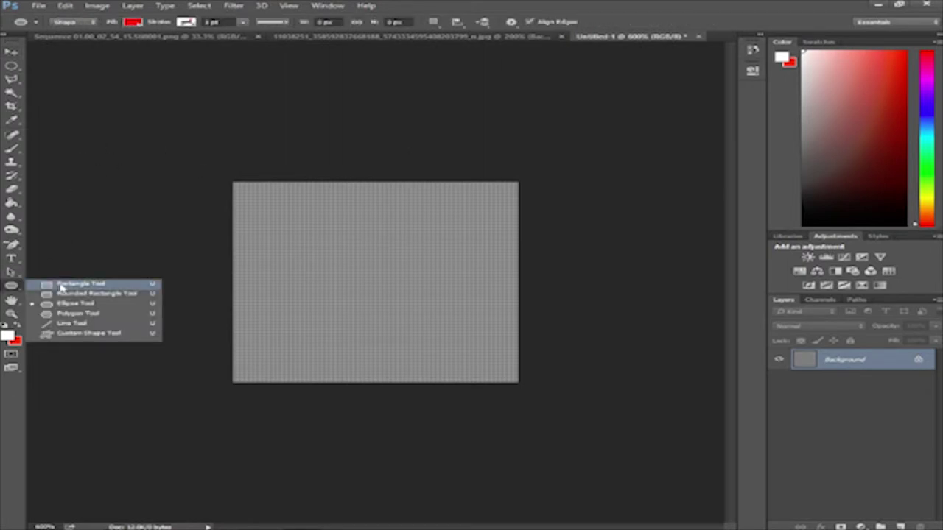
left_click(12, 273)
left_click(11, 286)
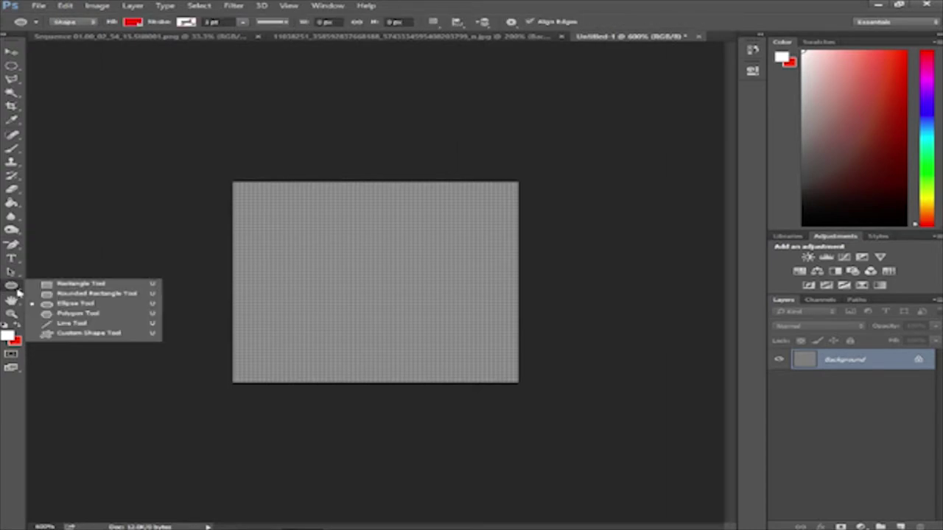
left_click(147, 304)
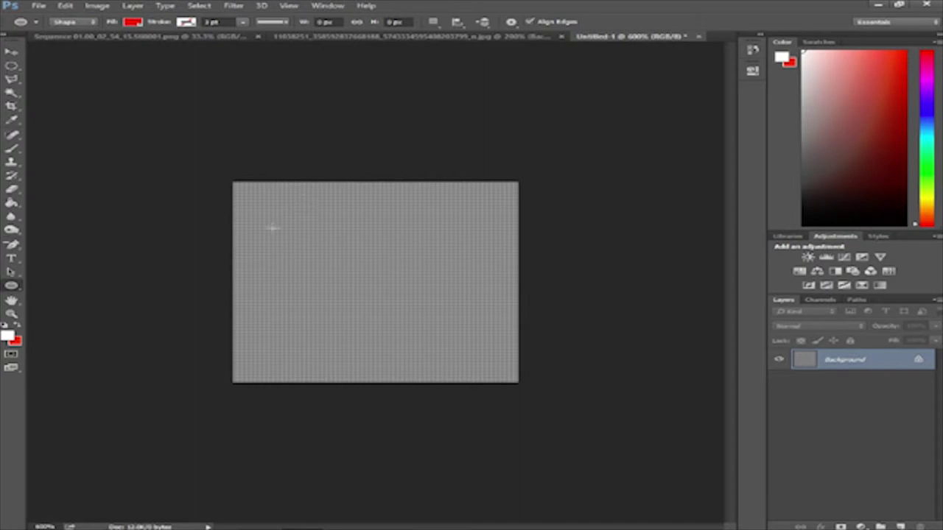
left_click_drag(271, 228, 267, 250)
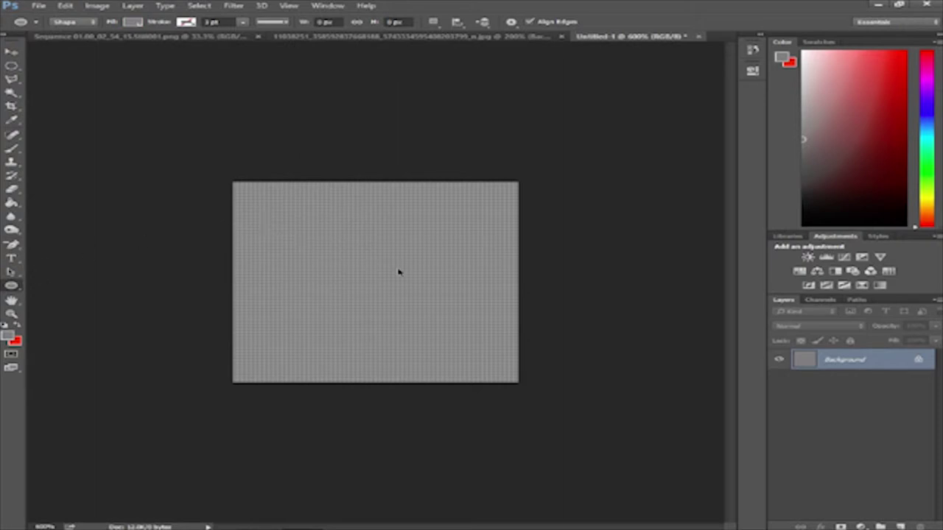
left_click_drag(272, 239, 414, 336)
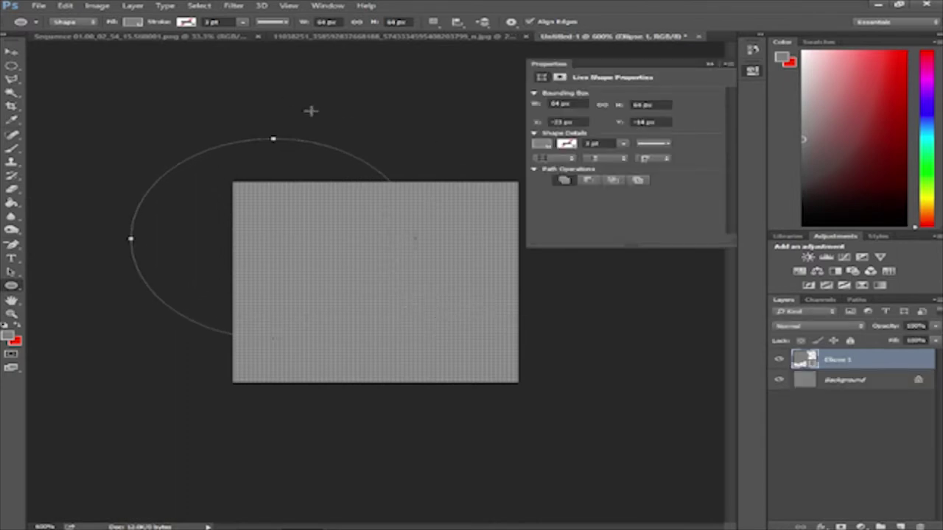
key("ctrl+z")
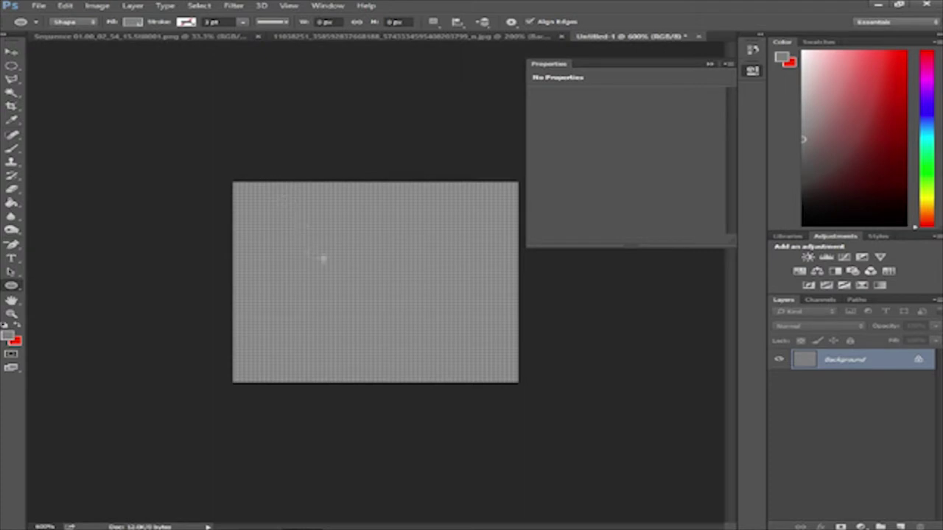
left_click_drag(286, 233, 490, 323)
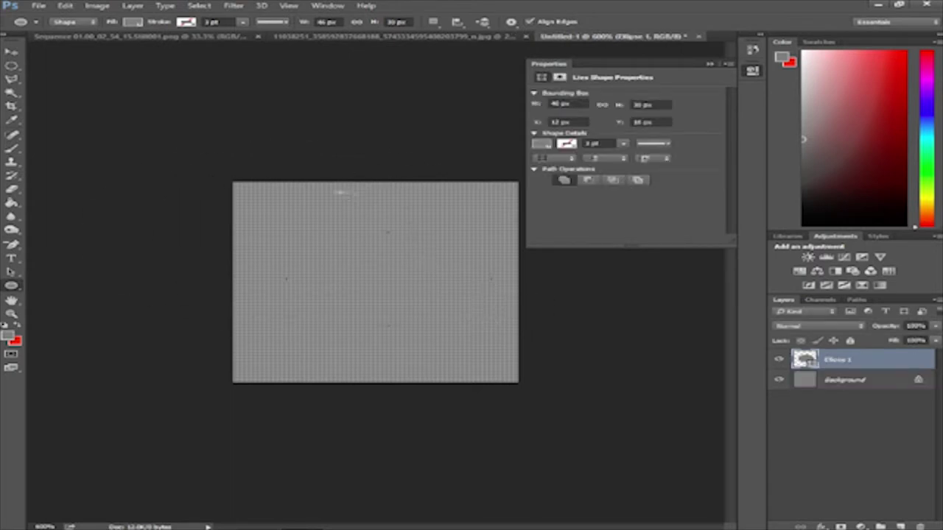
left_click(11, 54)
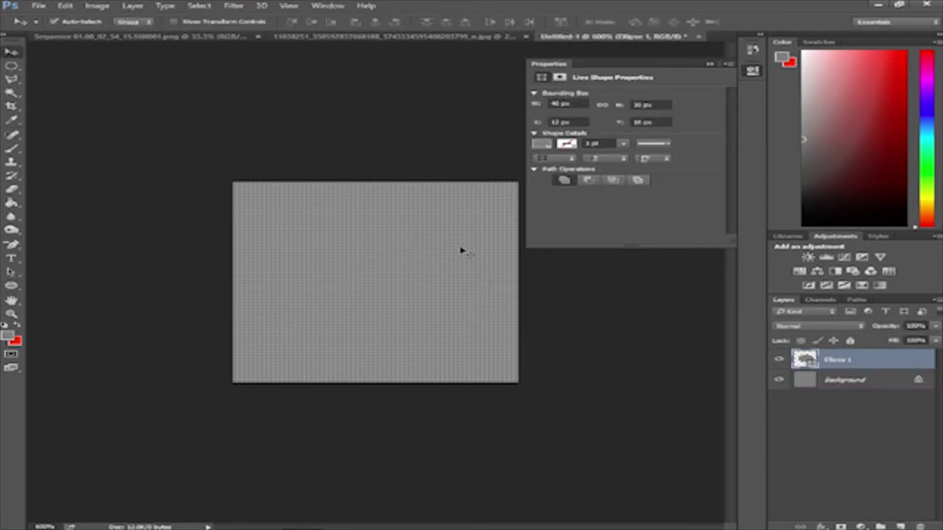
left_click_drag(432, 275, 390, 302)
key("Delete")
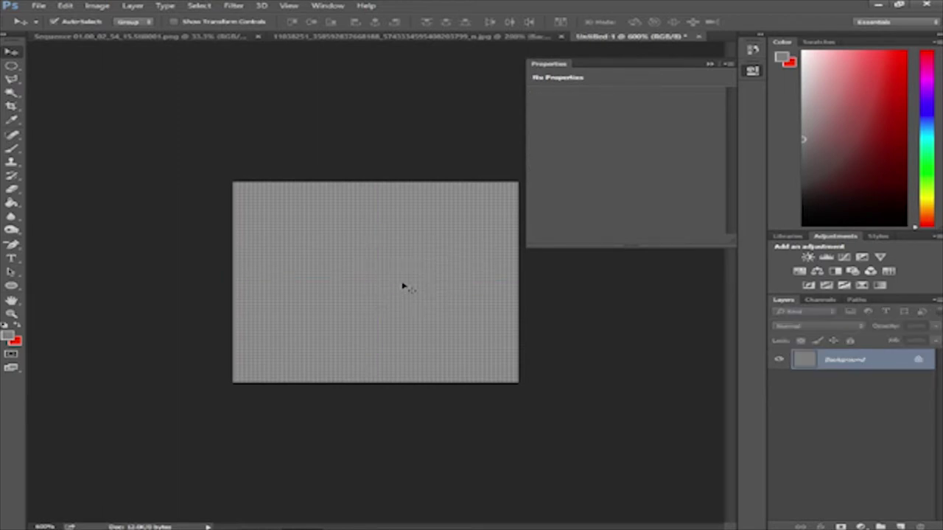
left_click(11, 287)
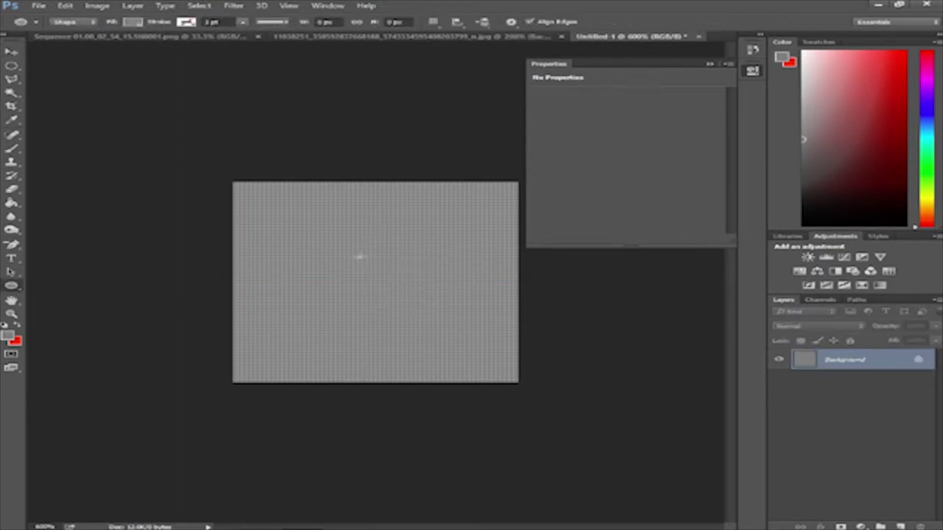
left_click(319, 225)
left_click_drag(312, 231, 543, 321)
key("ctrl+z")
Step: Set the foreground color to white (#ffffff)
left_click(10, 338)
type("ffffff")
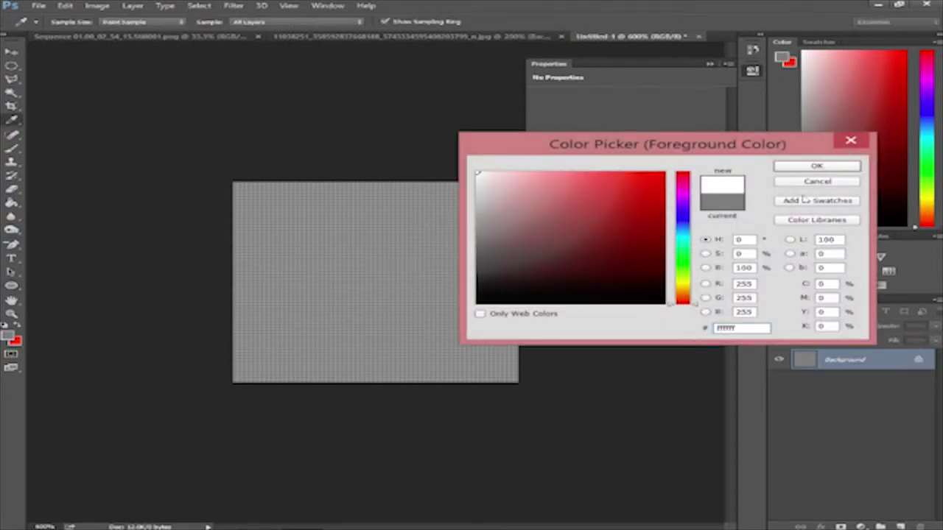
left_click(816, 165)
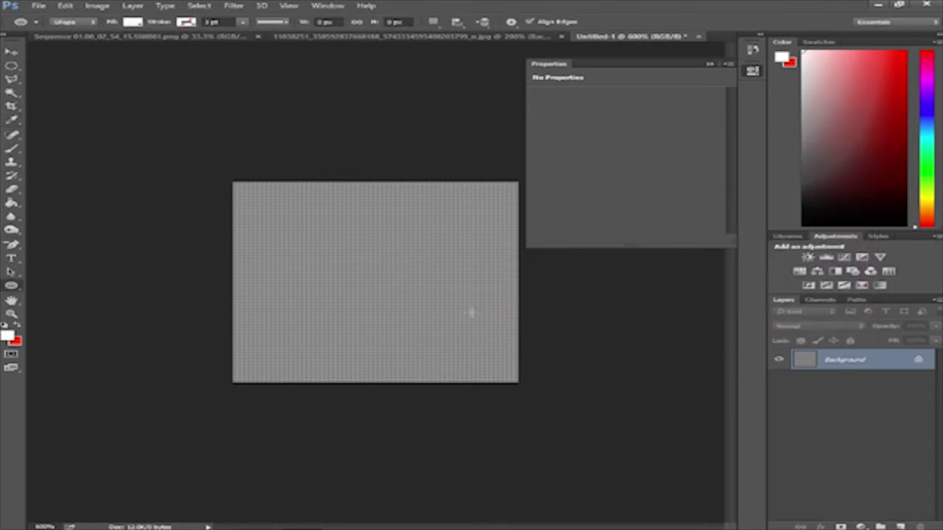
left_click(271, 233)
left_click(8, 337)
left_click(477, 174)
left_click(816, 166)
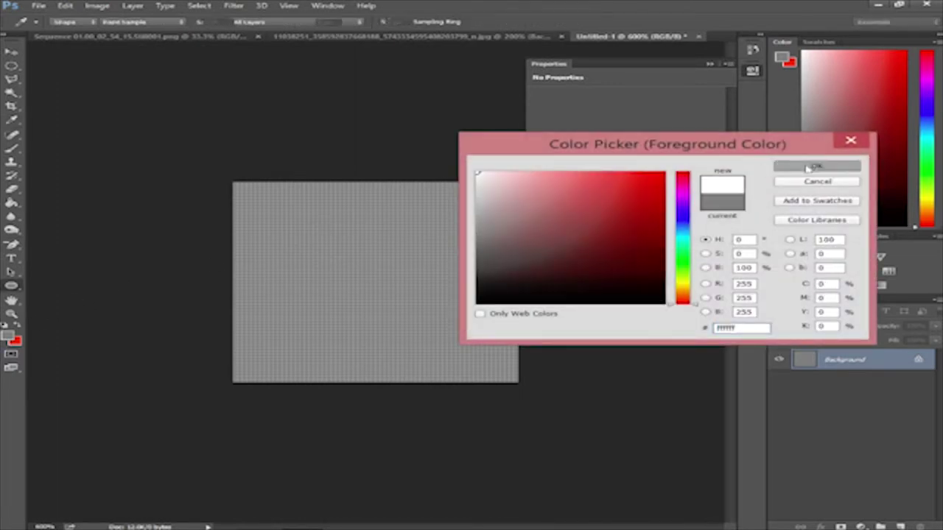
Step: Draw a white ellipse shape about 94 x 94 px over the gray canvas and reposition it
key("u")
left_click_drag(297, 234, 551, 378)
left_click(12, 52)
left_click_drag(364, 280, 479, 358)
Step: Free Transform the white ellipse down to 60 x 60 px, centered on the canvas, and apply the transformation
left_click(65, 5)
left_click(164, 330)
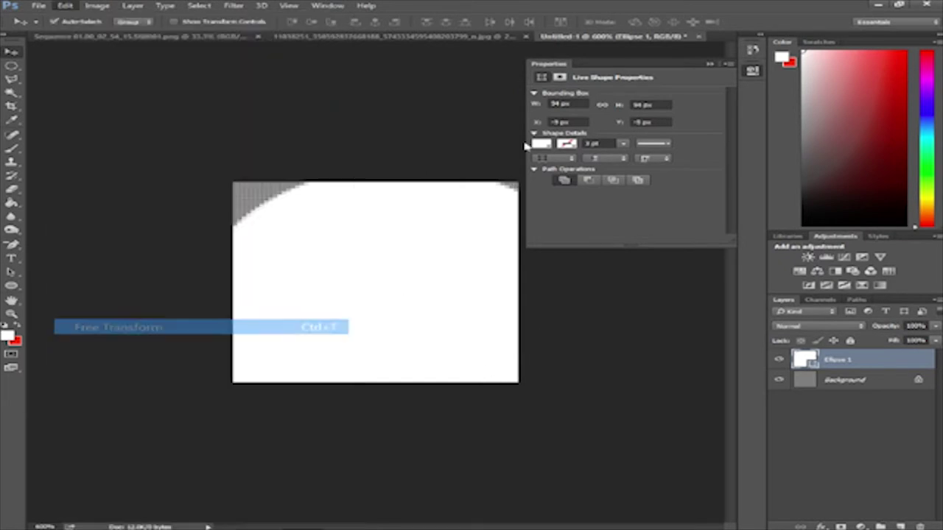
left_click_drag(424, 191, 298, 193)
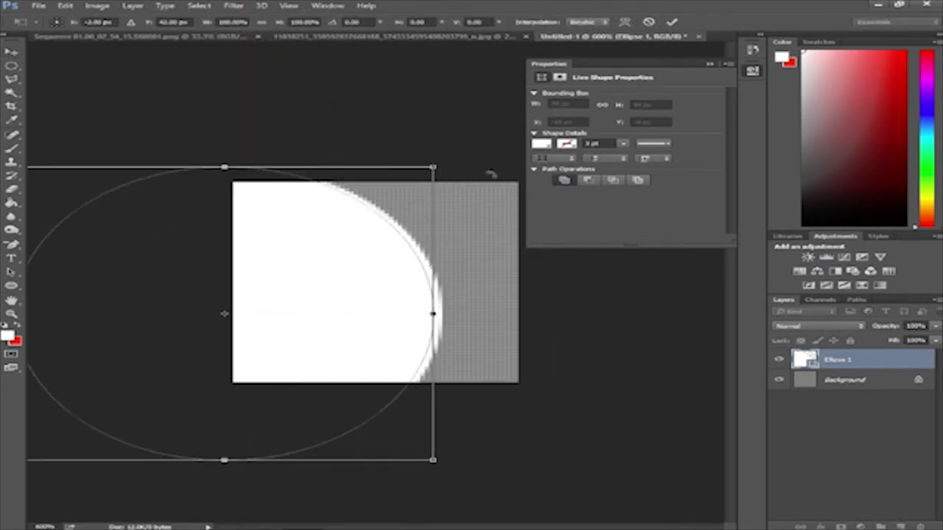
left_click_drag(432, 167, 281, 276)
left_click_drag(191, 334, 428, 254)
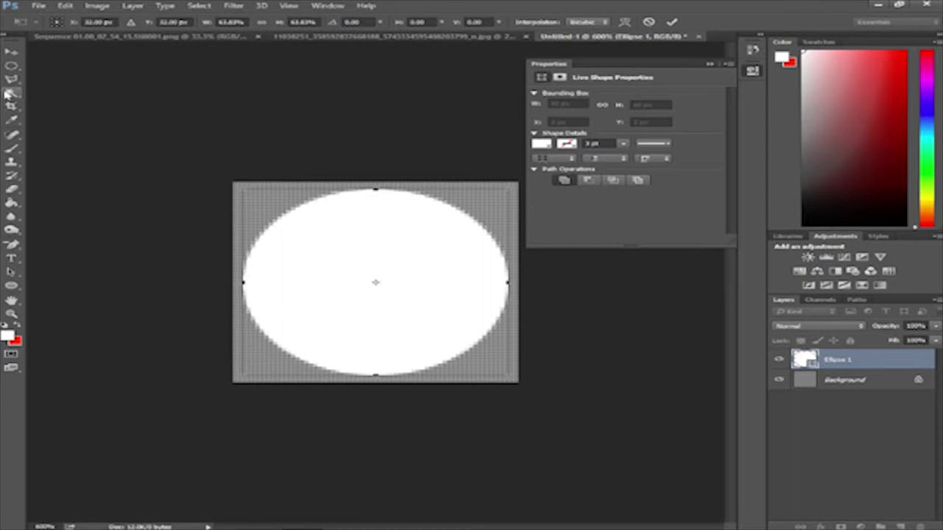
left_click(11, 51)
left_click(431, 210)
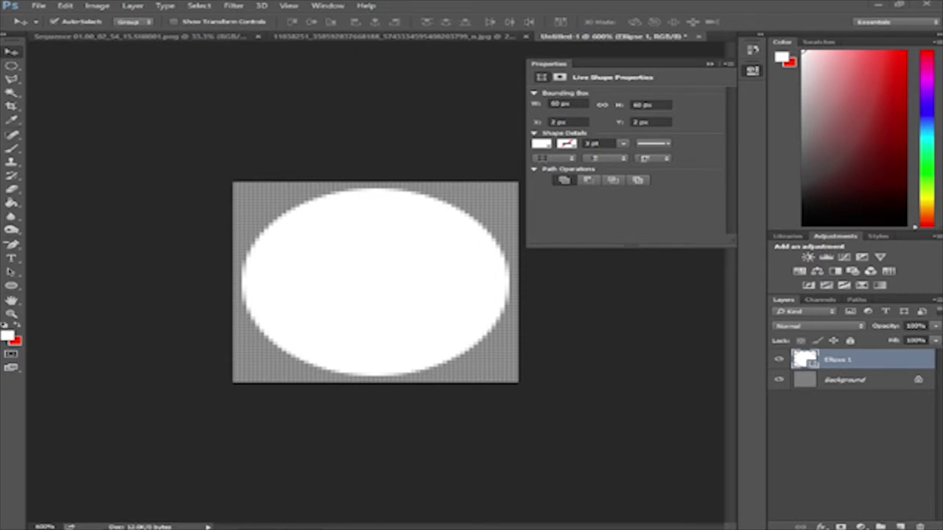
Step: Free Transform the ellipse to 56 x 58 px about the canvas center and apply the transformation
left_click(64, 5)
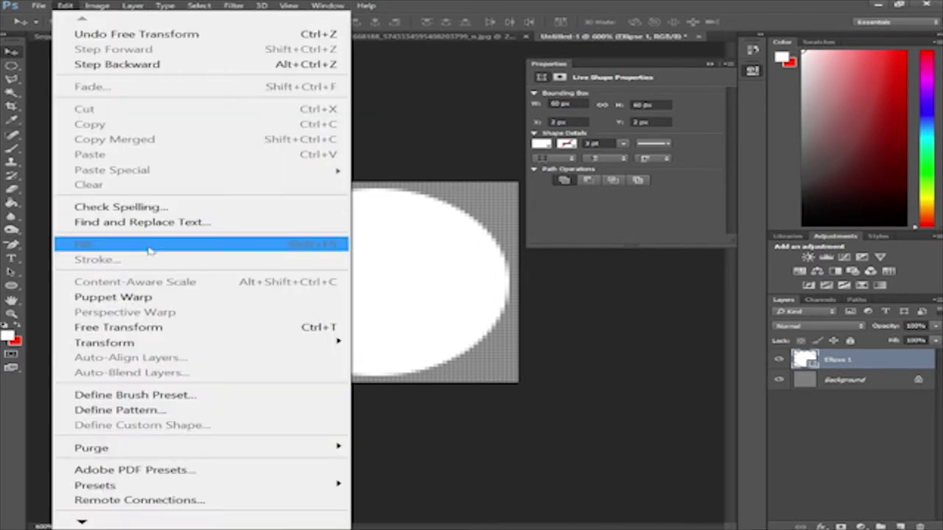
left_click(186, 334)
left_click_drag(503, 374, 433, 313)
left_click(12, 65)
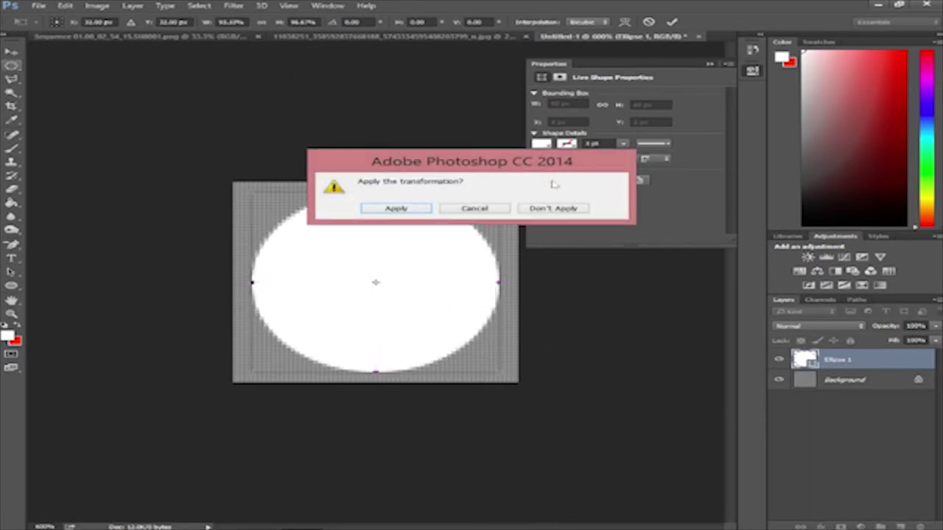
left_click(362, 206)
left_click(12, 52)
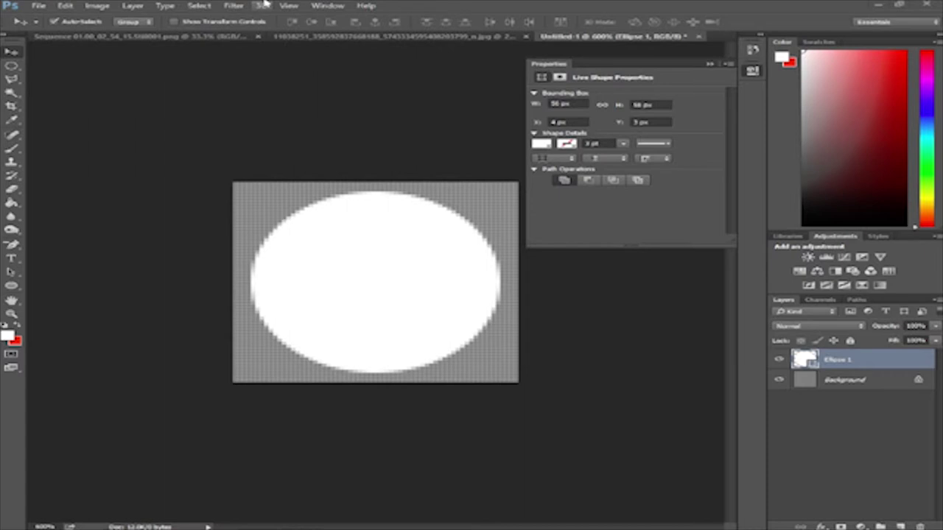
Step: Open the ellipse layer's Blending Options and set its Fill Opacity to 0%
left_click(140, 5)
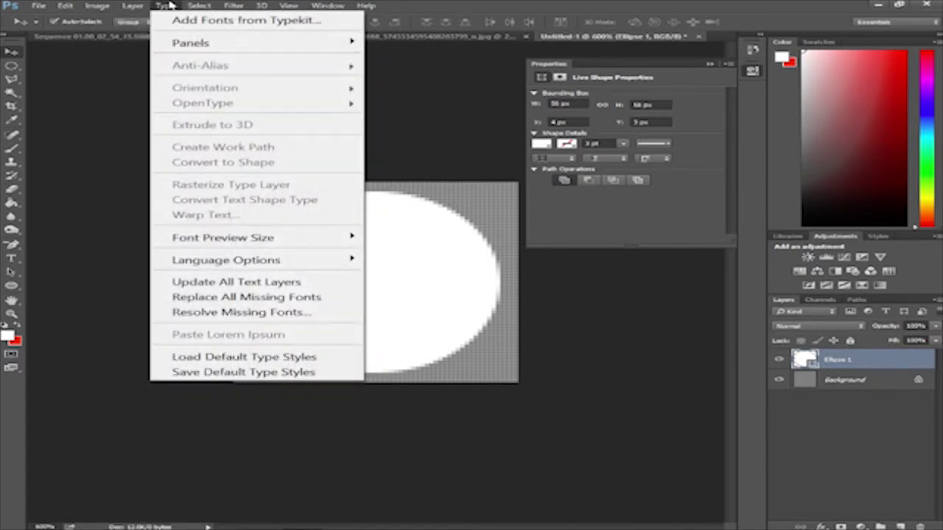
left_click(133, 6)
left_click(132, 5)
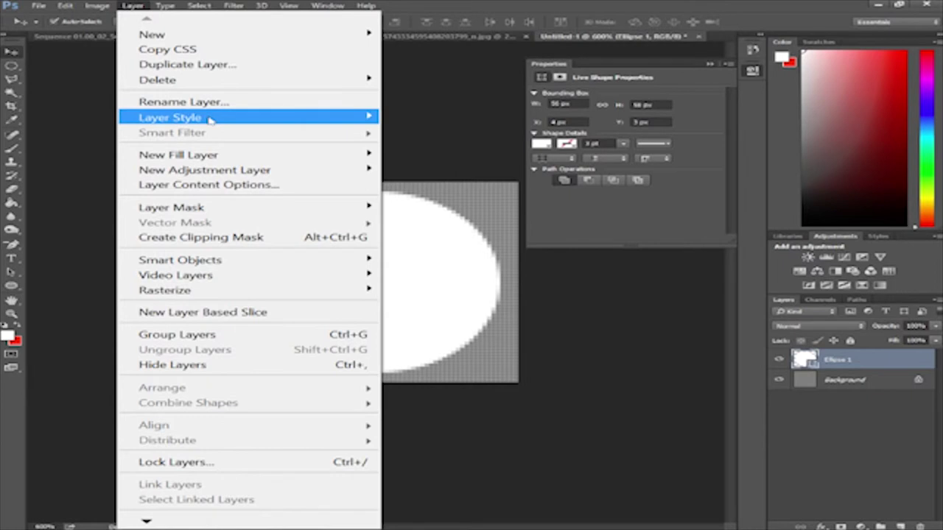
mouse_move(367, 117)
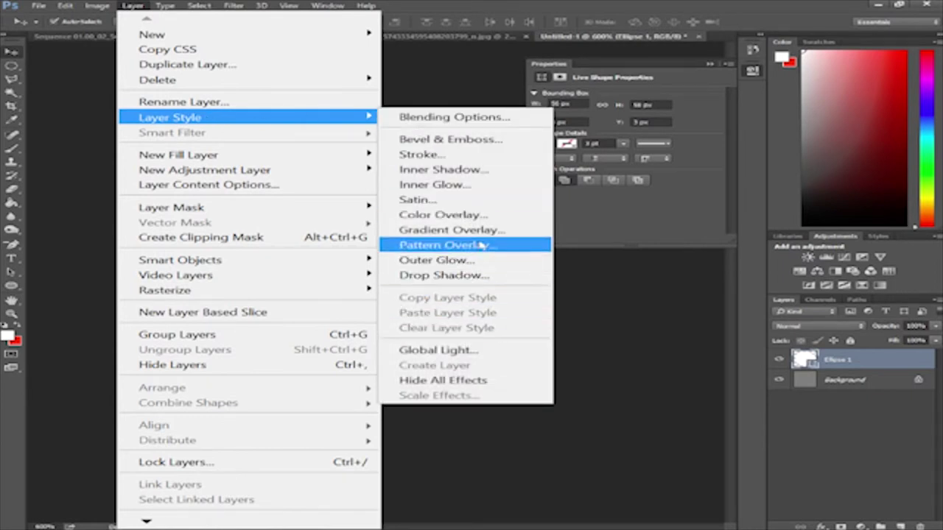
left_click(481, 118)
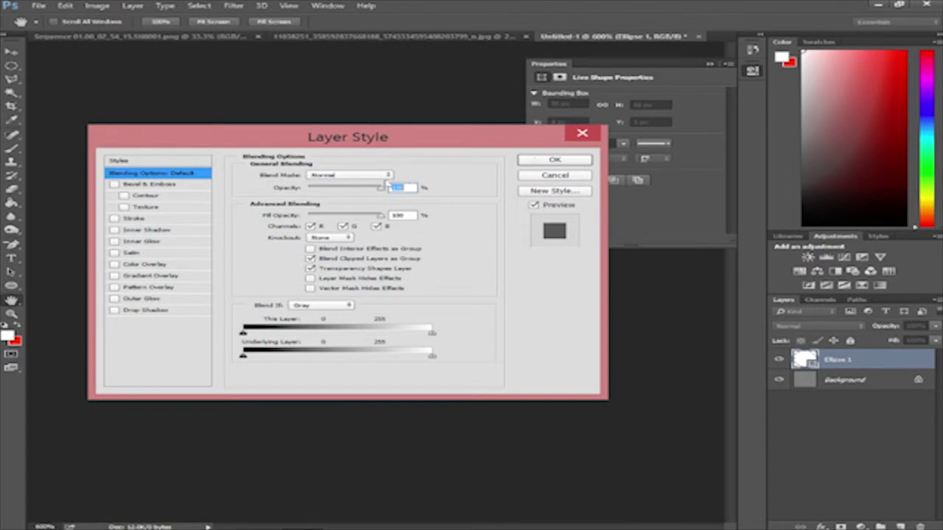
double_click(398, 213)
key("BackSpace")
type("0")
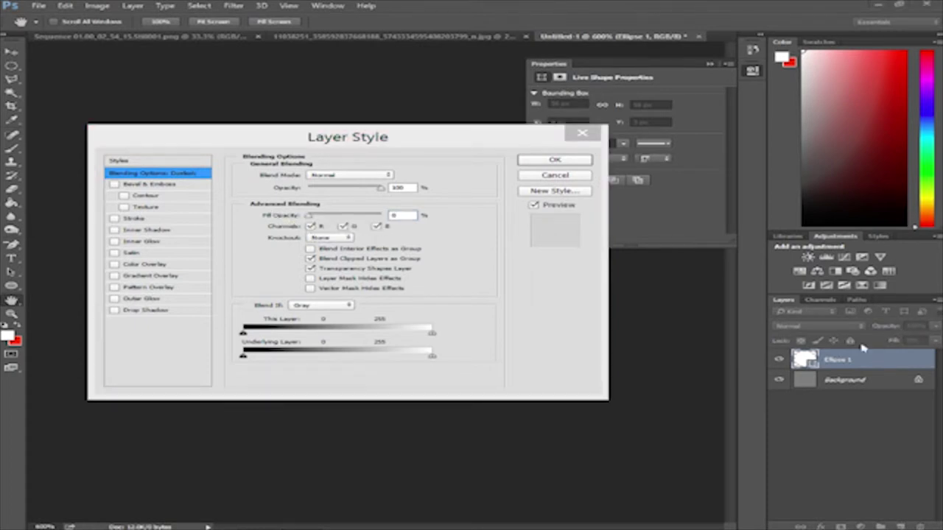
Step: Enable an Inner Bevel for the ellipse layer with the Chisel Hard technique and a size of 1 px
left_click(135, 191)
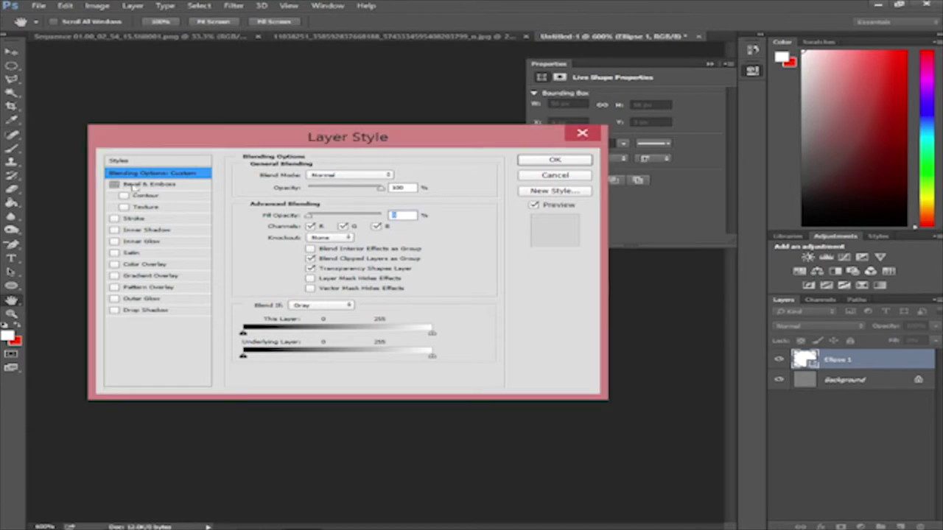
left_click(126, 185)
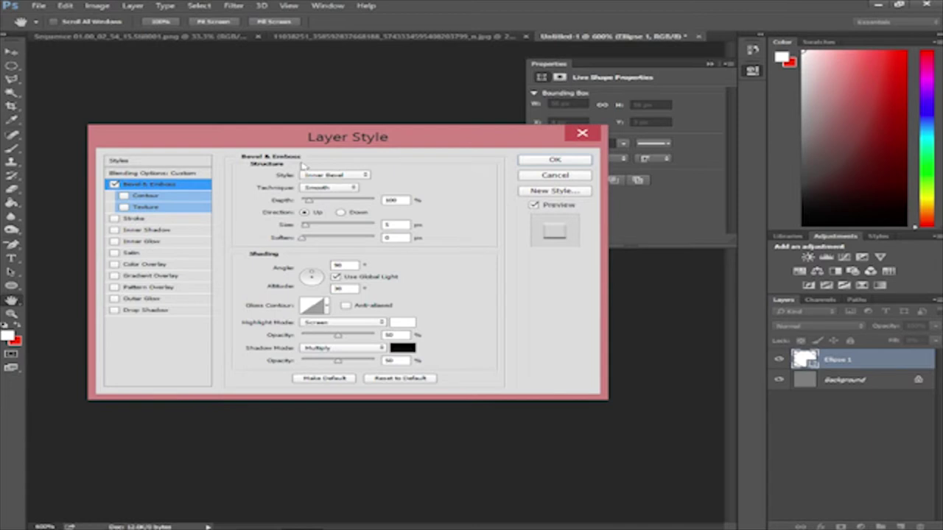
left_click(342, 190)
left_click(341, 205)
left_click_drag(385, 137, 383, 168)
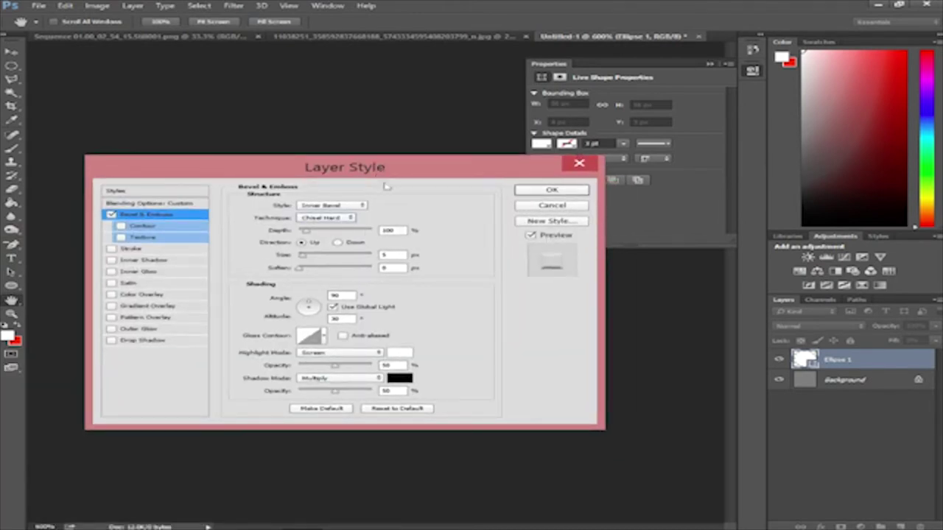
double_click(396, 253)
type("5")
left_click_drag(370, 176, 341, 271)
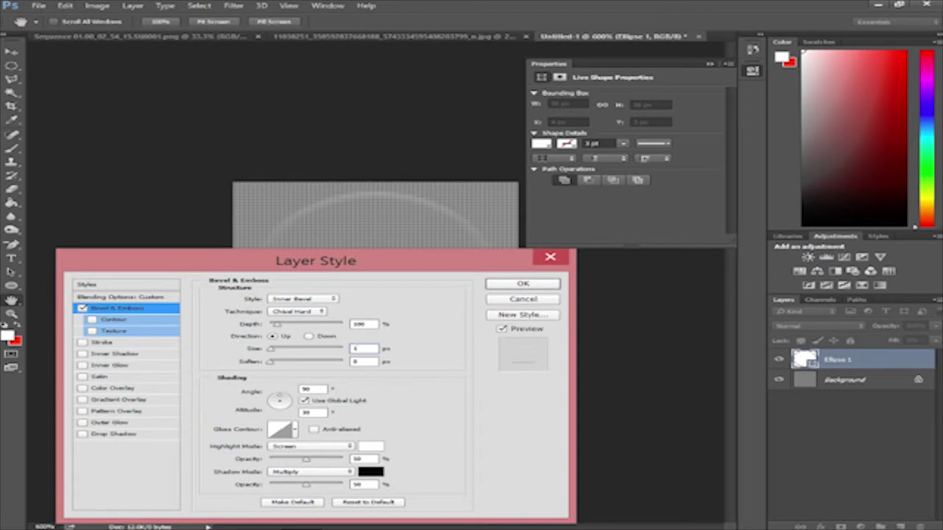
Step: Try a bevel shading angle of 120° and return it to 90°
left_click_drag(424, 256, 444, 204)
left_click(283, 336)
type("120")
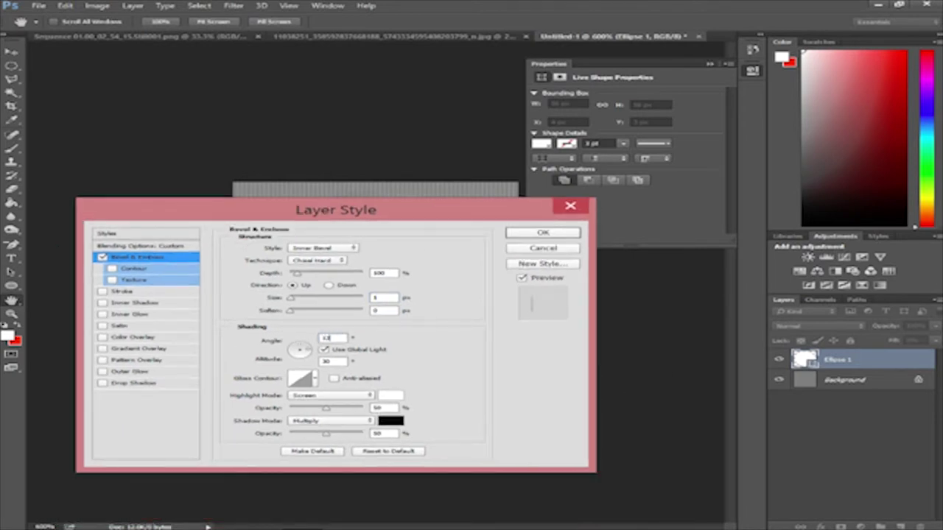
left_click_drag(464, 220, 434, 247)
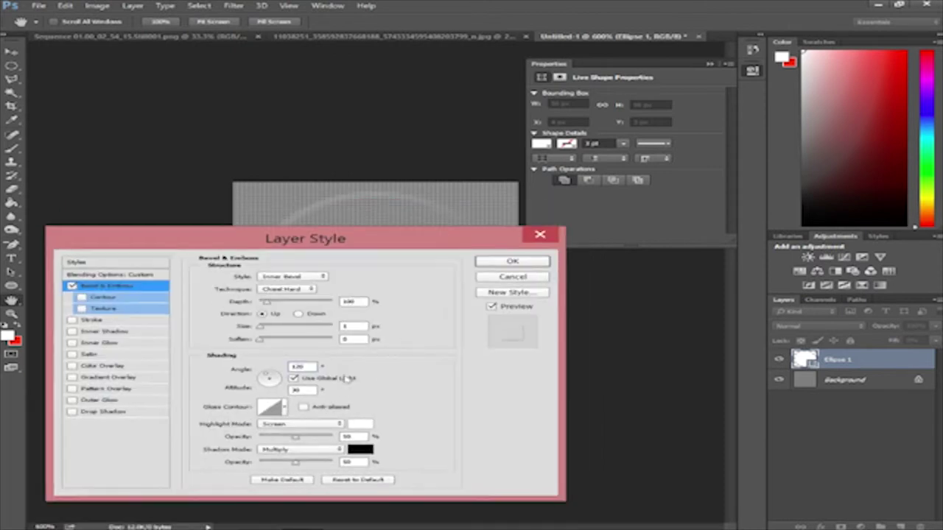
left_click(308, 364)
type("90")
left_click_drag(438, 253, 464, 188)
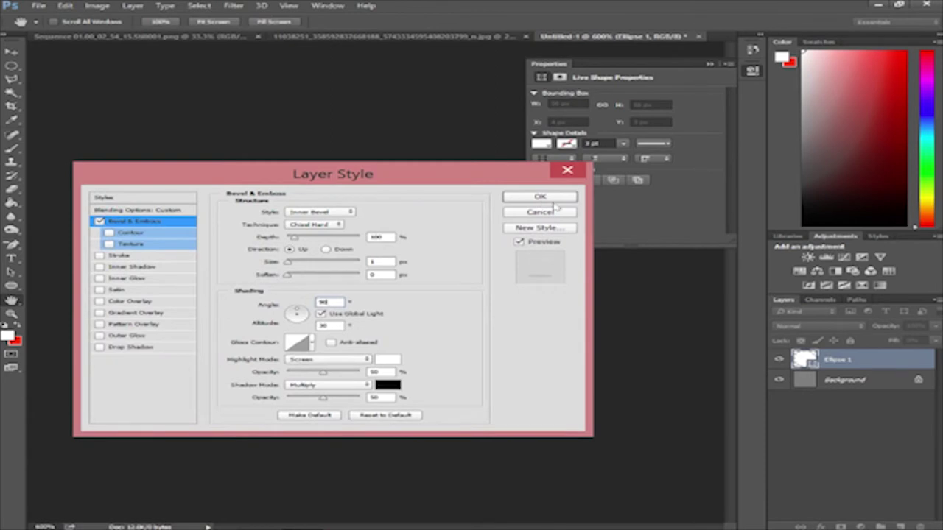
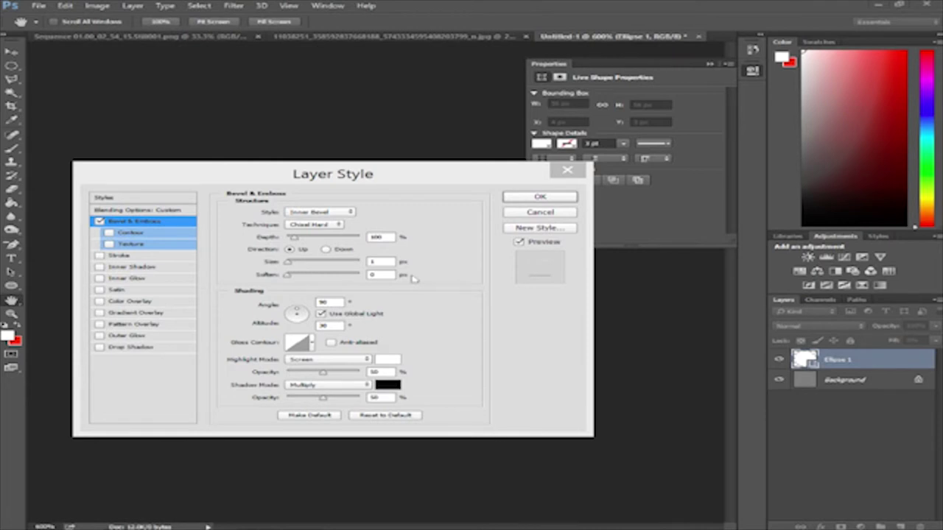
Step: Enable a Drop Shadow for the ellipse layer with a size of 6 px and a distance of 0 px
left_click(100, 352)
left_click(100, 351)
left_click(146, 353)
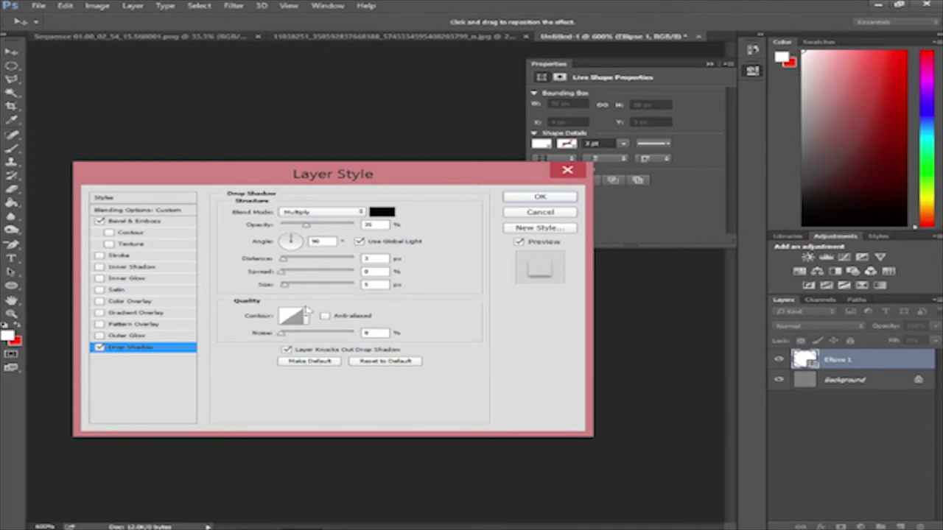
left_click(375, 284)
key("Up")
left_click(373, 258)
type("0")
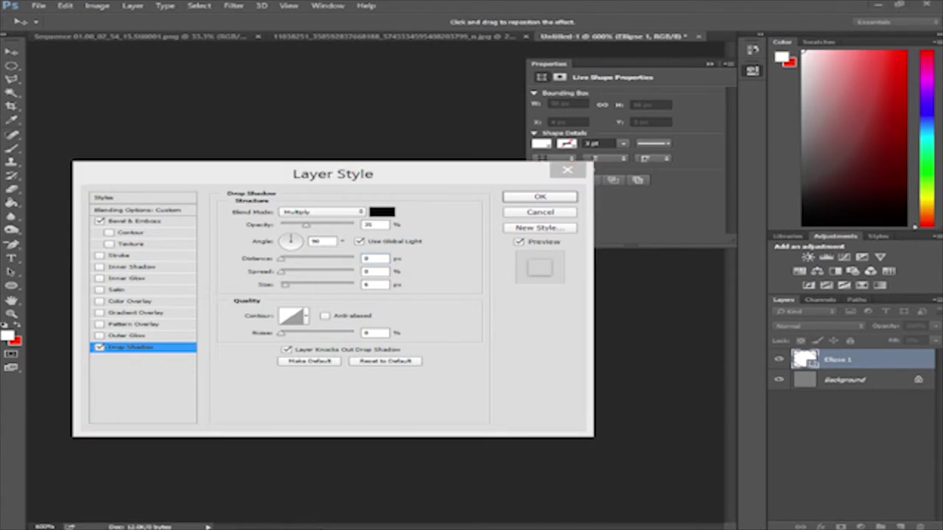
Step: Apply the ellipse layer's styles and convert the Background into a regular layer named Layer 0
left_click(549, 199)
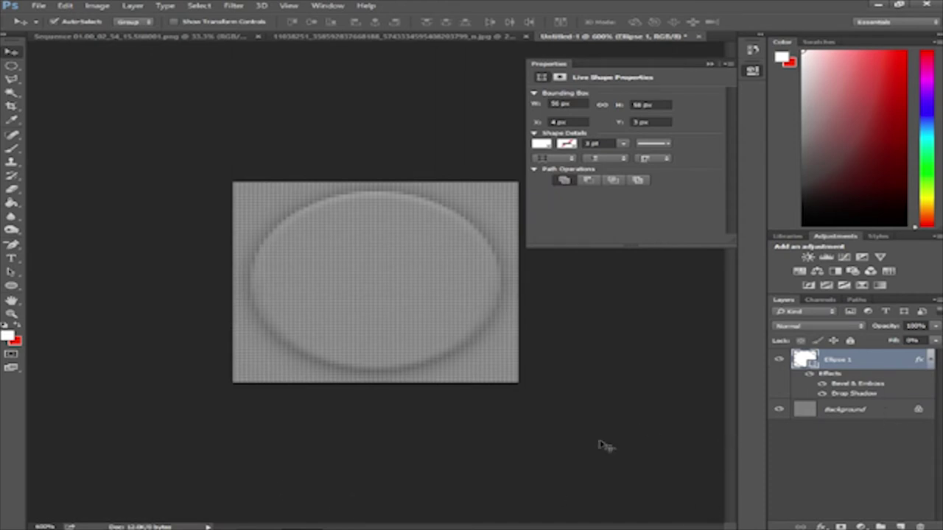
left_click(855, 410)
right_click(862, 410)
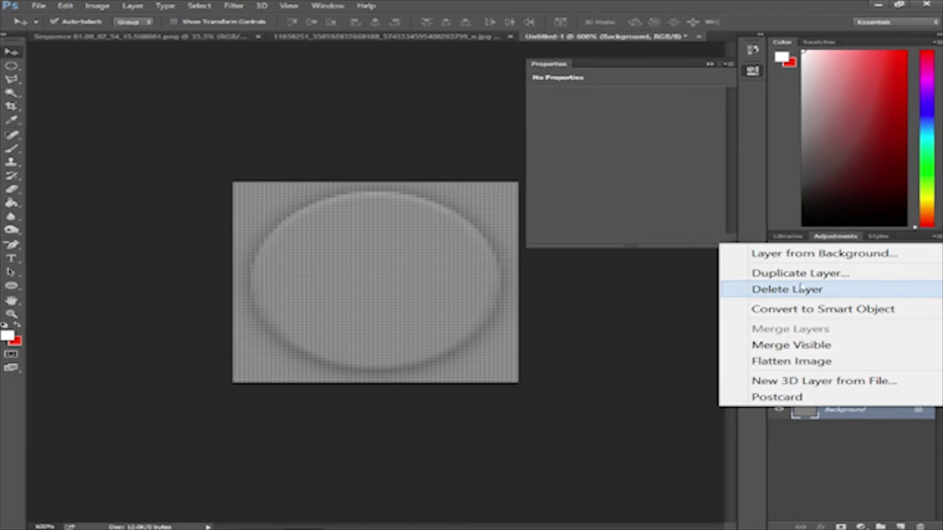
left_click(830, 254)
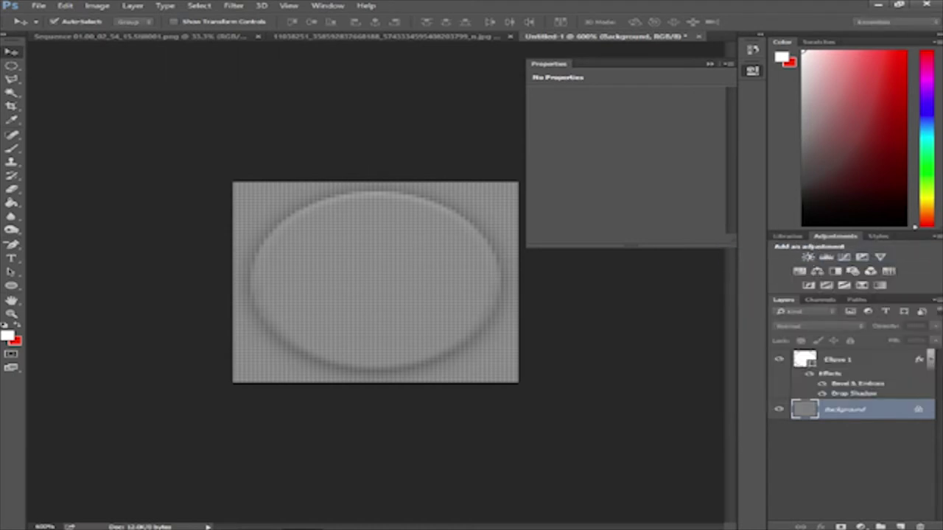
left_click(565, 255)
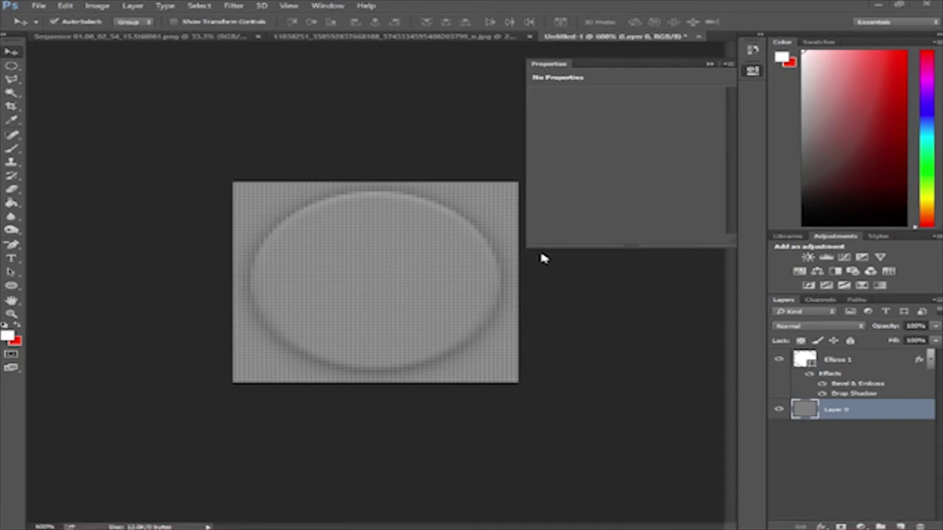
Step: Open Layer 0's Blending Options and enable an Inner Bevel with the Chisel Hard technique
right_click(901, 416)
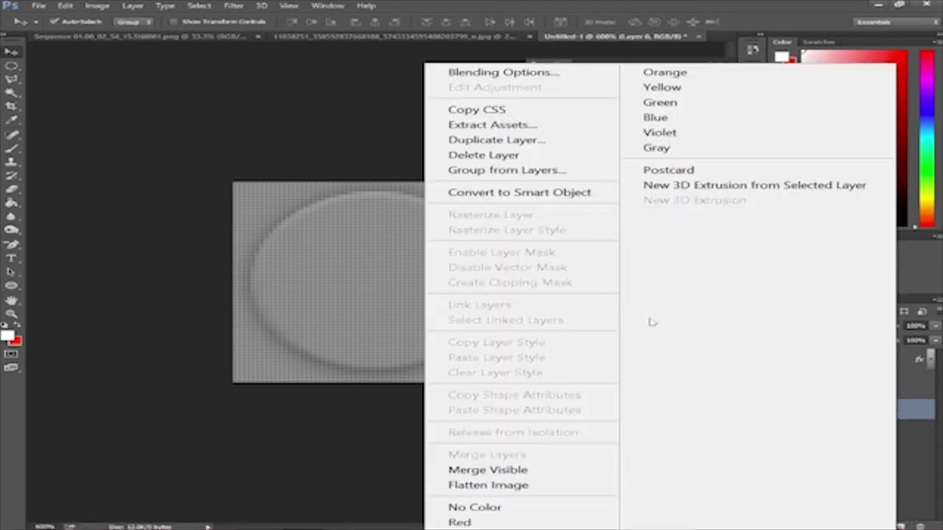
left_click(543, 73)
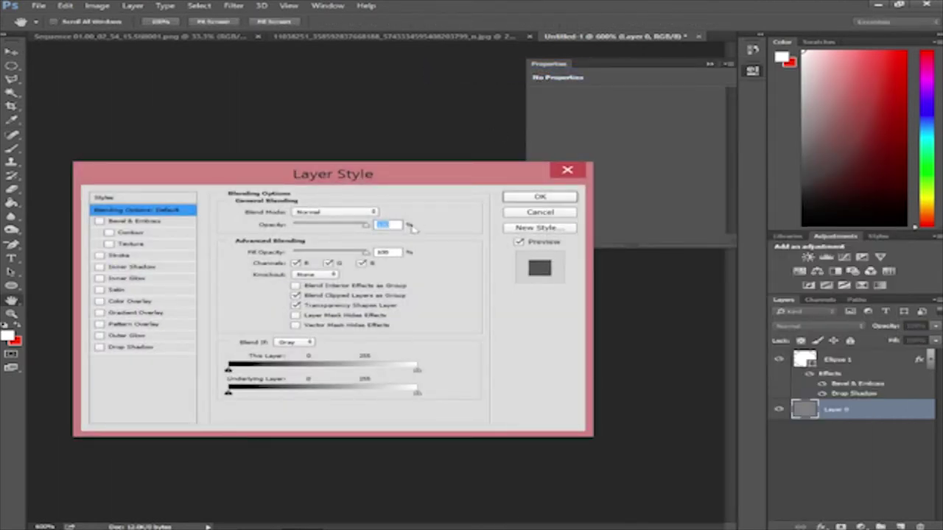
left_click(339, 214)
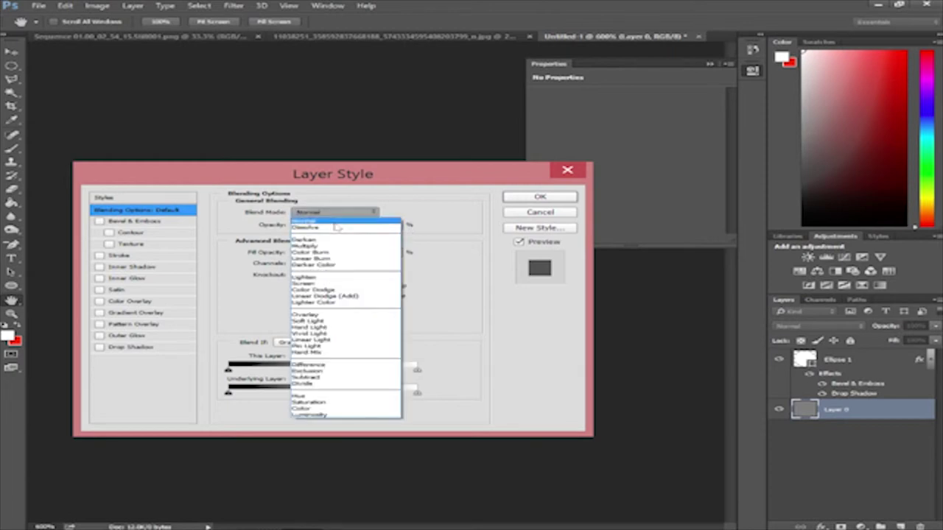
left_click(337, 214)
left_click(144, 222)
left_click(320, 213)
left_click(319, 217)
left_click(317, 224)
left_click(317, 242)
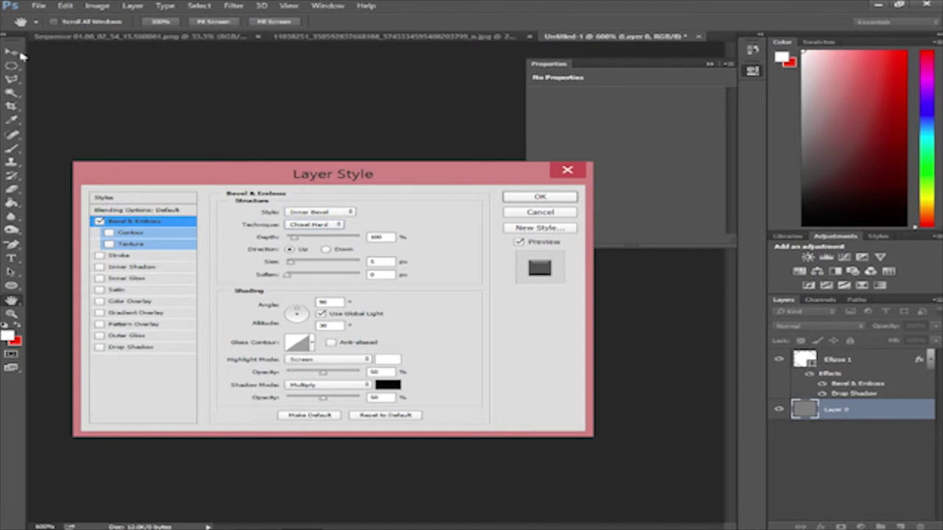
Step: Set Layer 0's bevel size to 1 px and apply the layer style
left_click(377, 263)
left_click_drag(442, 174, 401, 238)
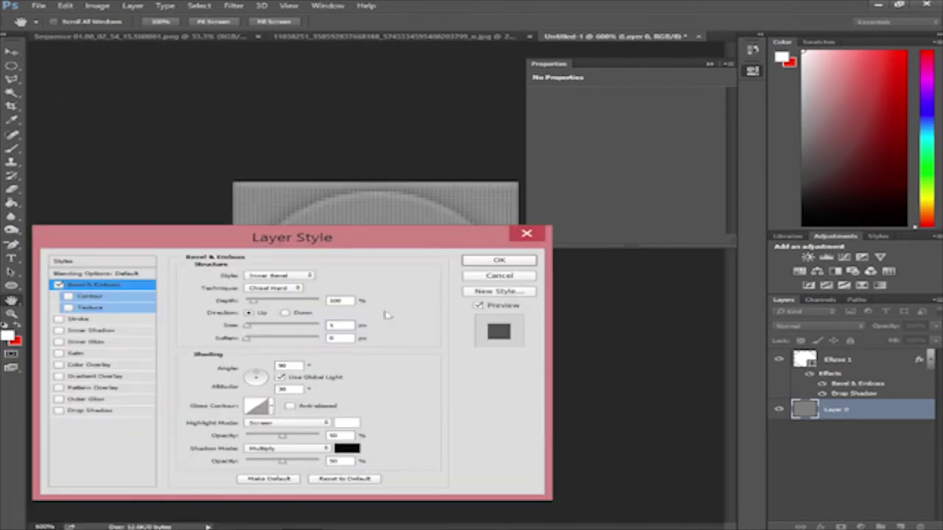
type("6")
left_click(500, 262)
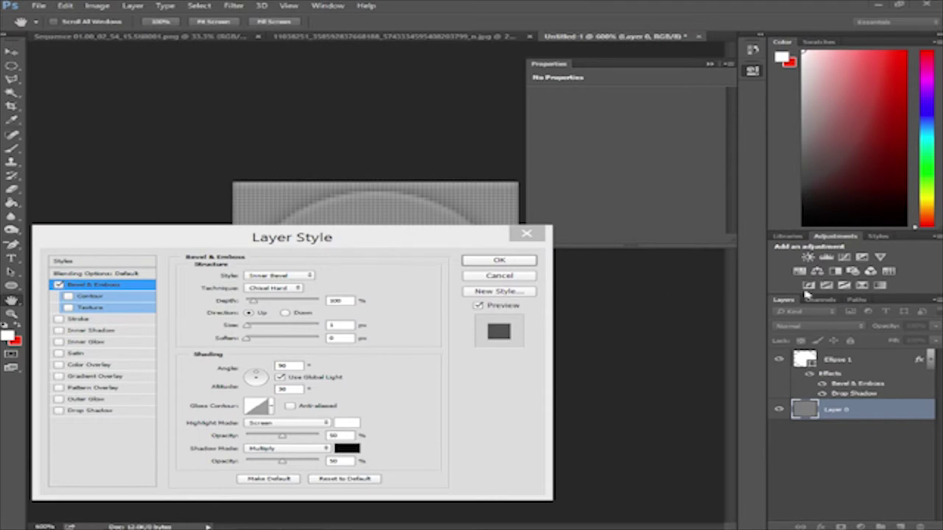
left_click(515, 261)
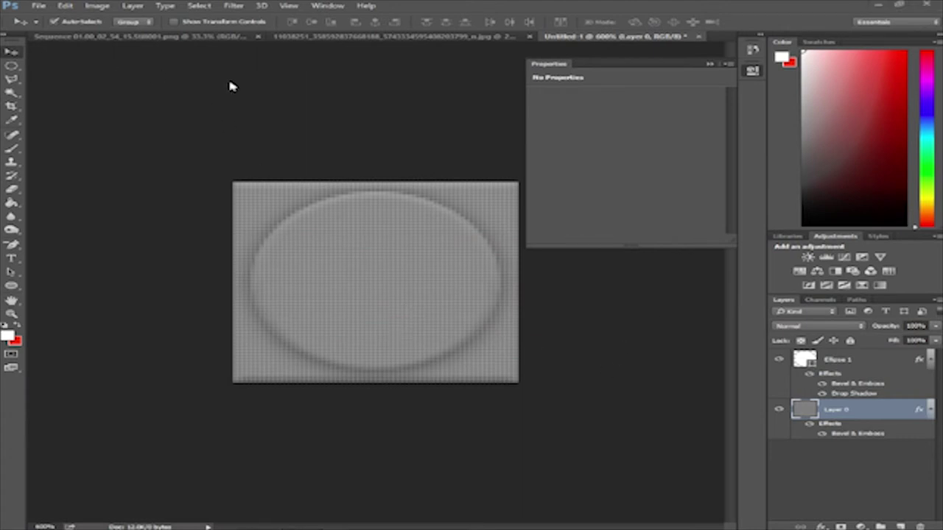
Step: Define the finished tile as a pattern named Lego Brick
left_click(132, 6)
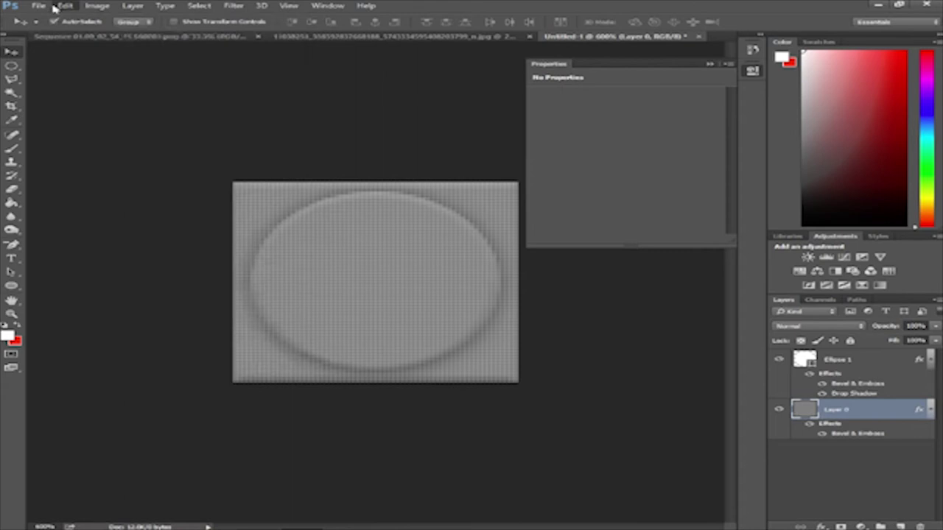
mouse_move(67, 6)
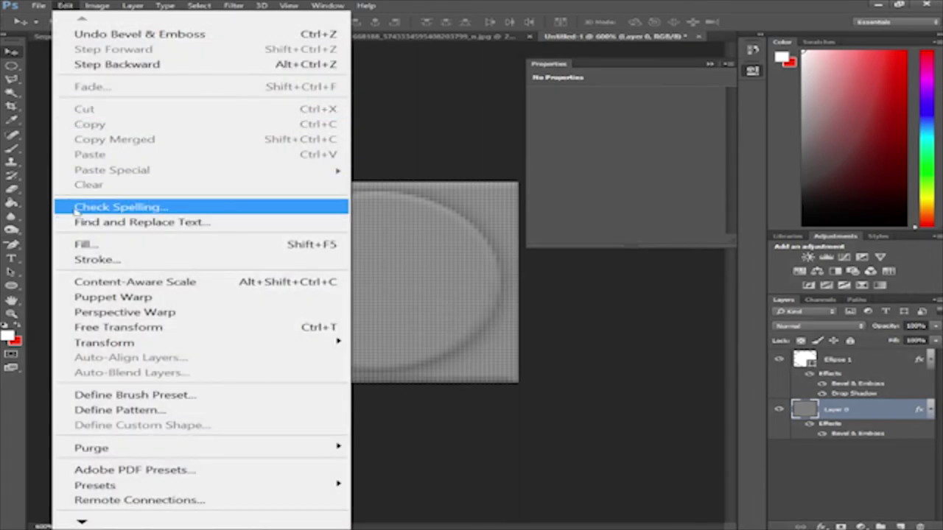
left_click(116, 410)
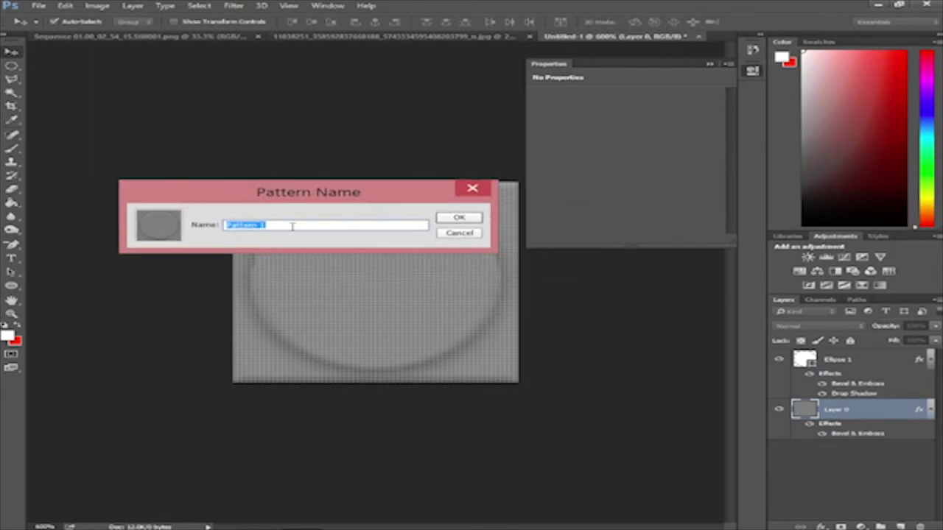
key("BackSpace")
type("Lego Brick")
left_click(476, 219)
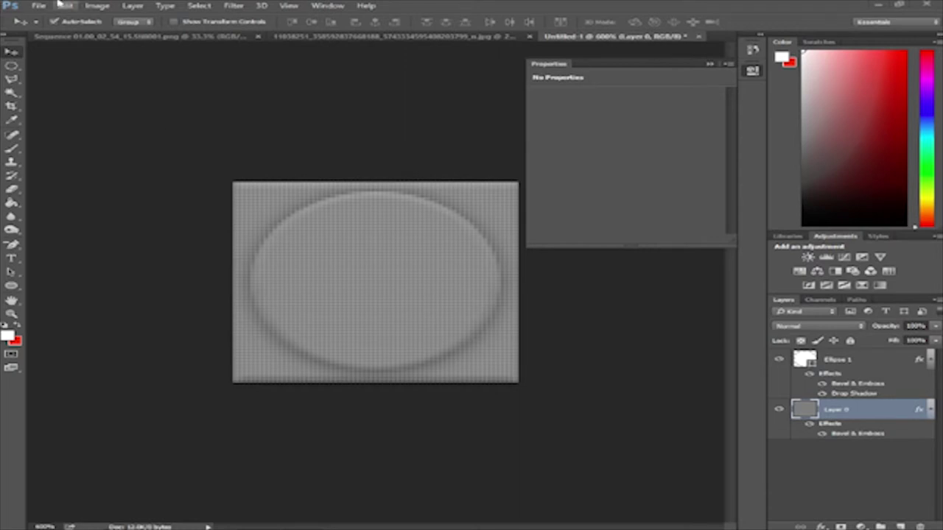
Step: Switch to the mosaic photo document and add a Pattern fill layer above the Background copy layer
left_click(148, 37)
left_click(361, 37)
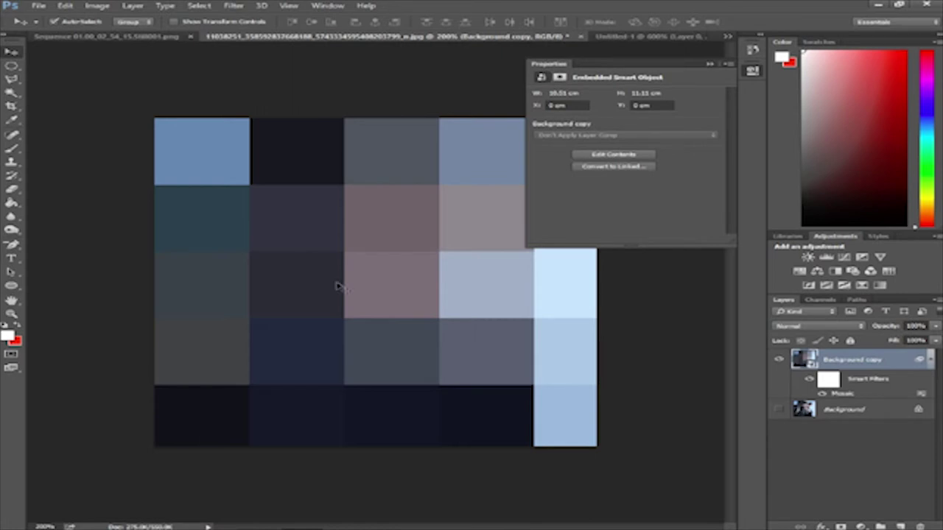
right_click(833, 356)
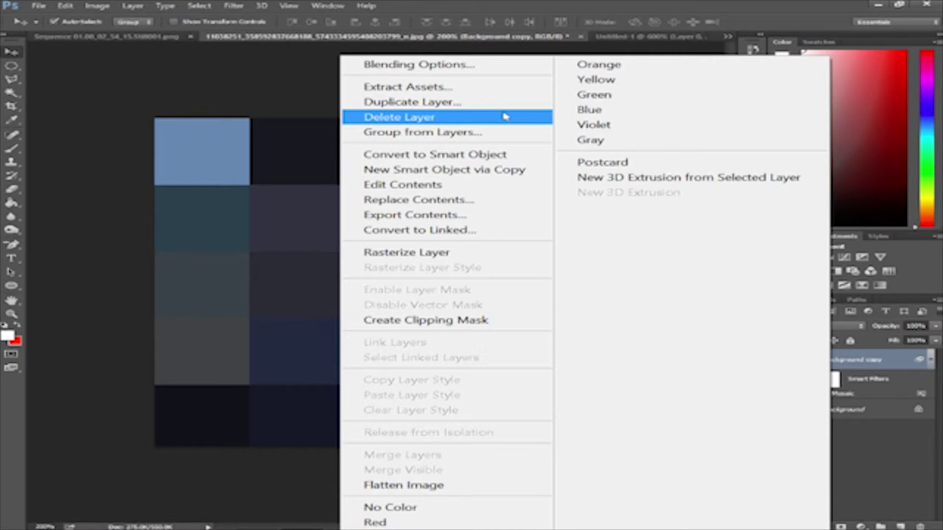
left_click(853, 428)
left_click(861, 523)
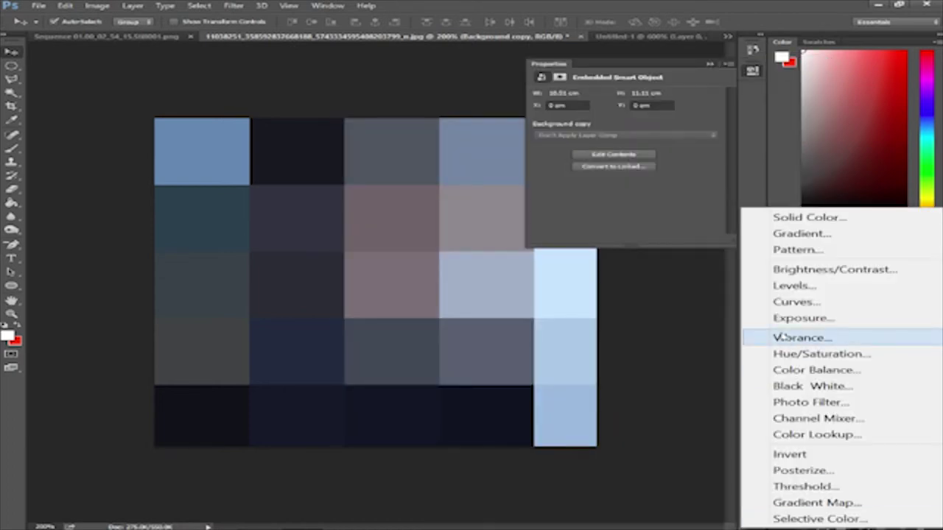
left_click(789, 250)
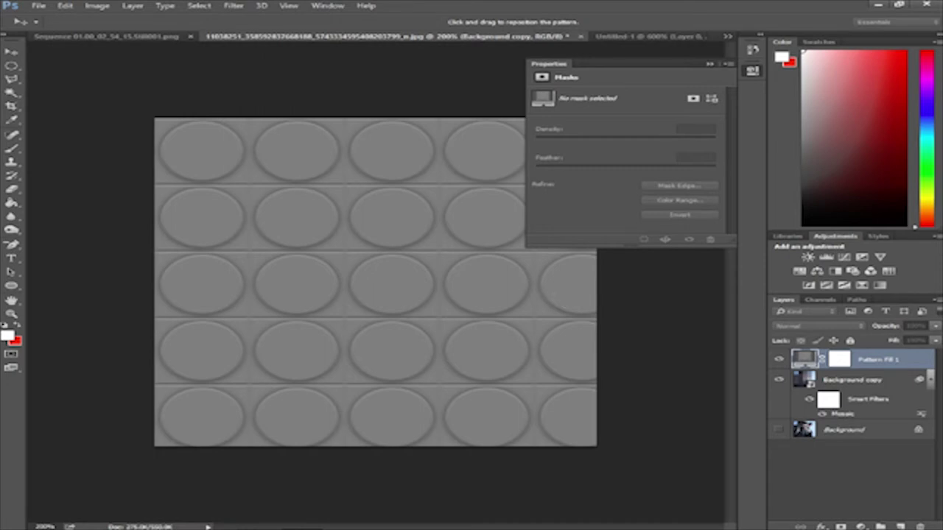
Step: Choose the newly defined brick pattern for the fill layer and apply it at 100% scale
mouse_move(258, 528)
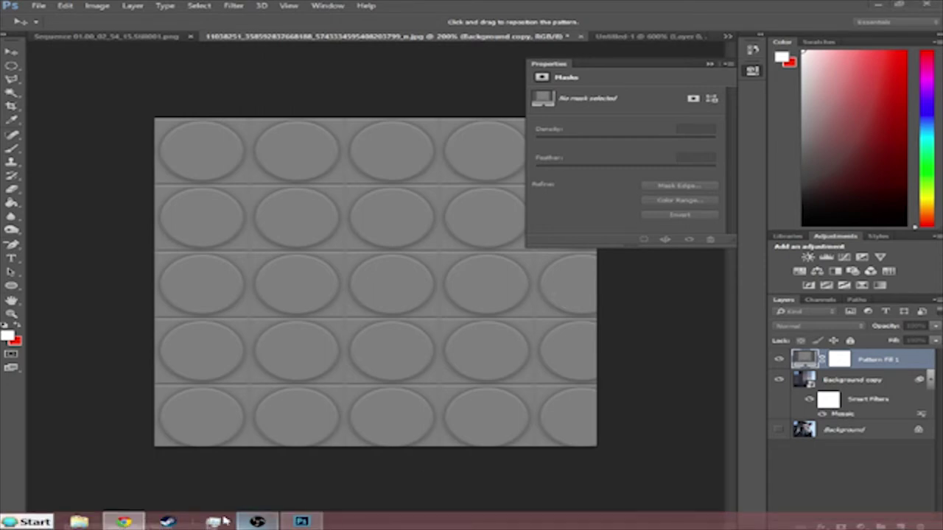
left_click(302, 522)
left_click_drag(408, 213, 384, 206)
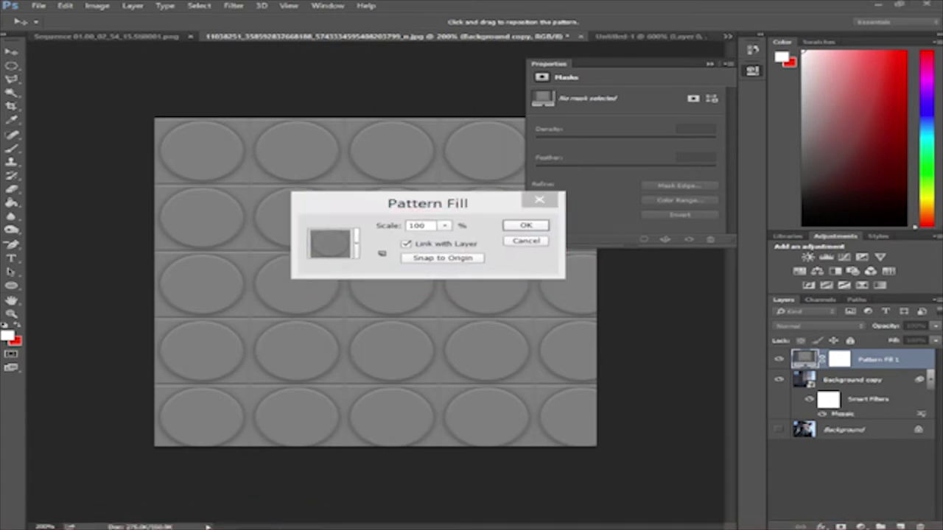
left_click(359, 248)
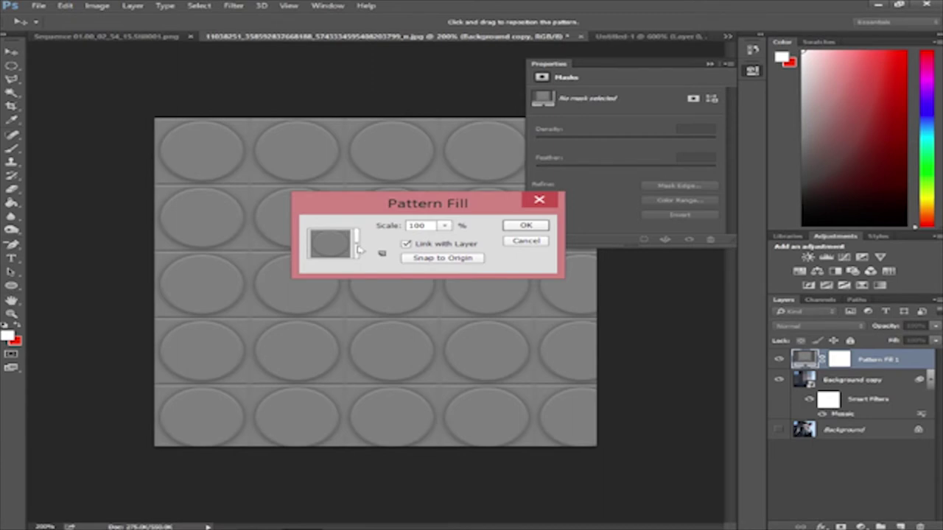
left_click(306, 309)
left_click(329, 311)
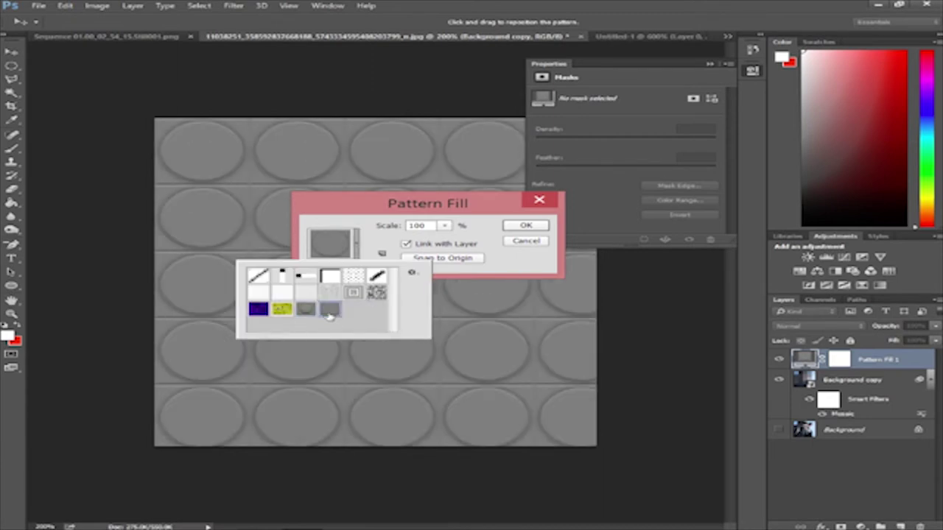
left_click(516, 227)
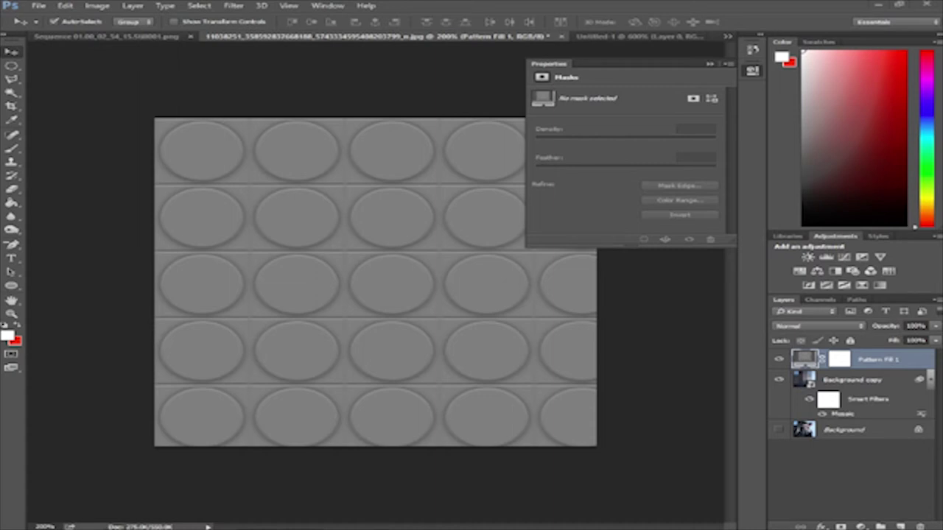
Step: Set the pattern fill layer's blend mode to Linear Light
left_click(834, 341)
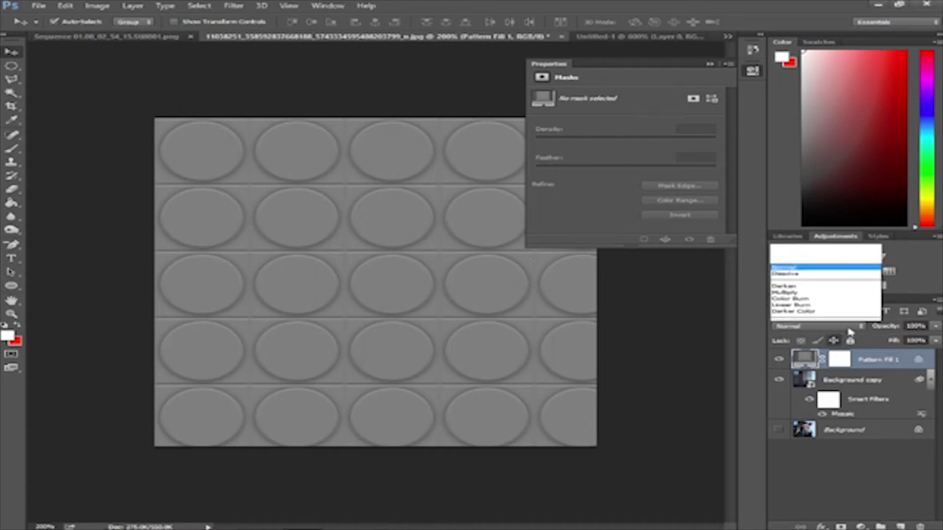
left_click(834, 340)
left_click(818, 325)
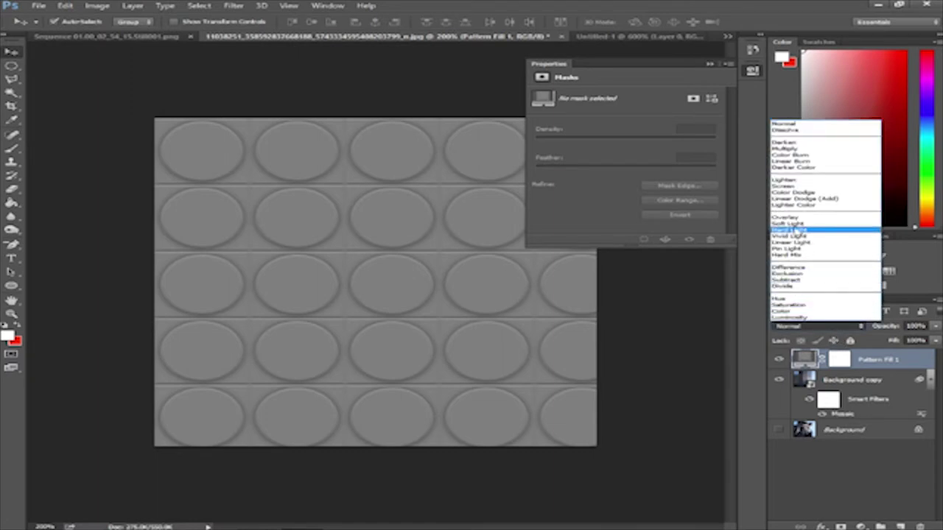
left_click(808, 243)
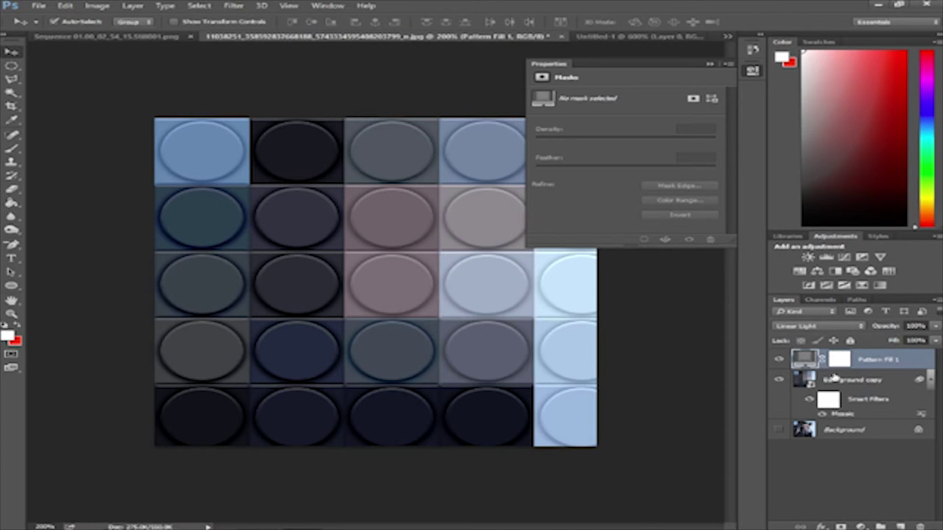
Step: Open the yellow Breaking-Bad.jpg image from the Pictures folder
left_click(38, 6)
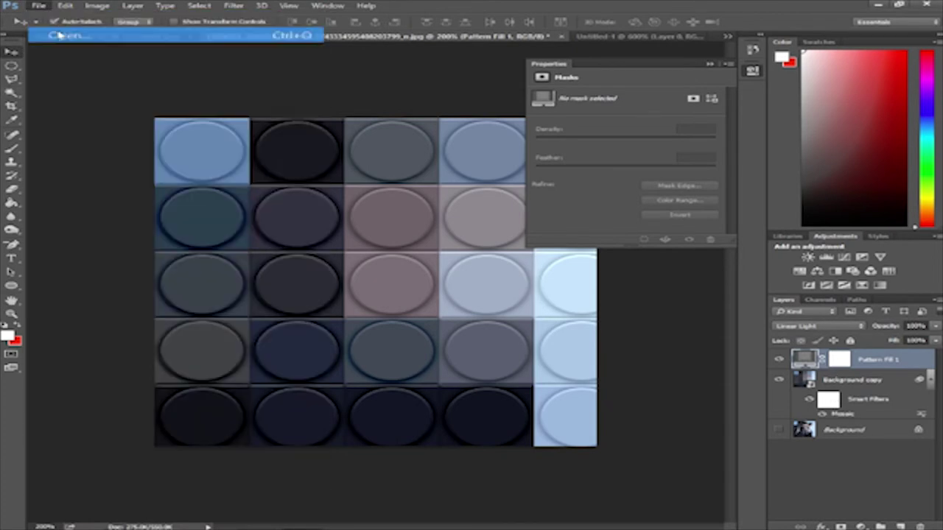
left_click(37, 64)
scroll(370, 348, "down", 6)
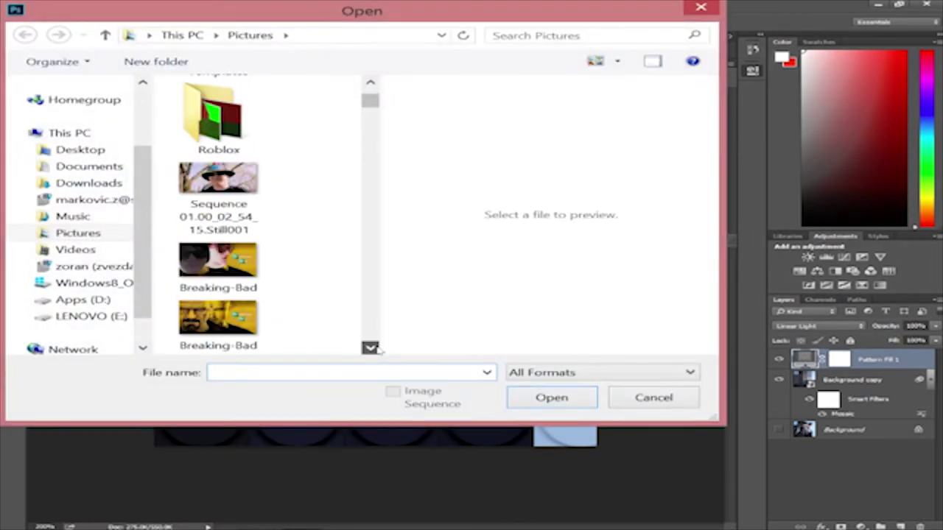
scroll(376, 349, "down", 1)
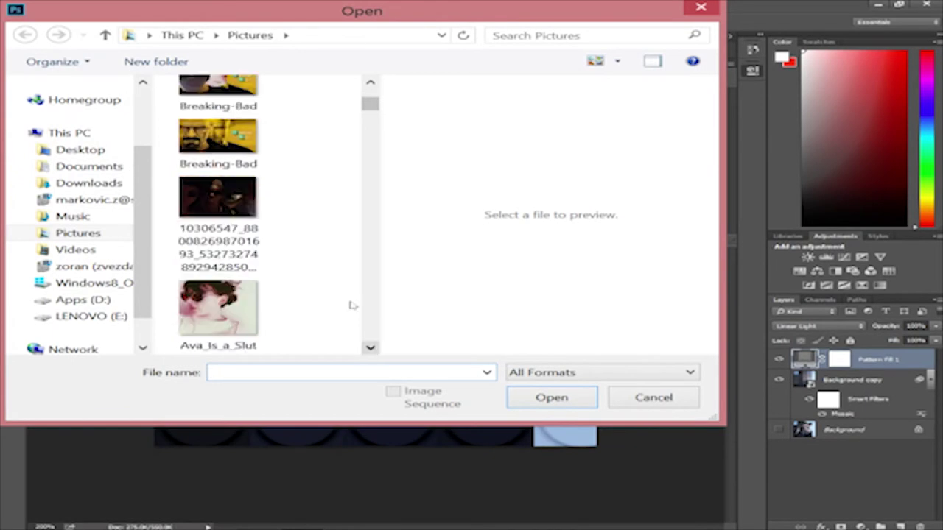
left_click(218, 140)
left_click(549, 398)
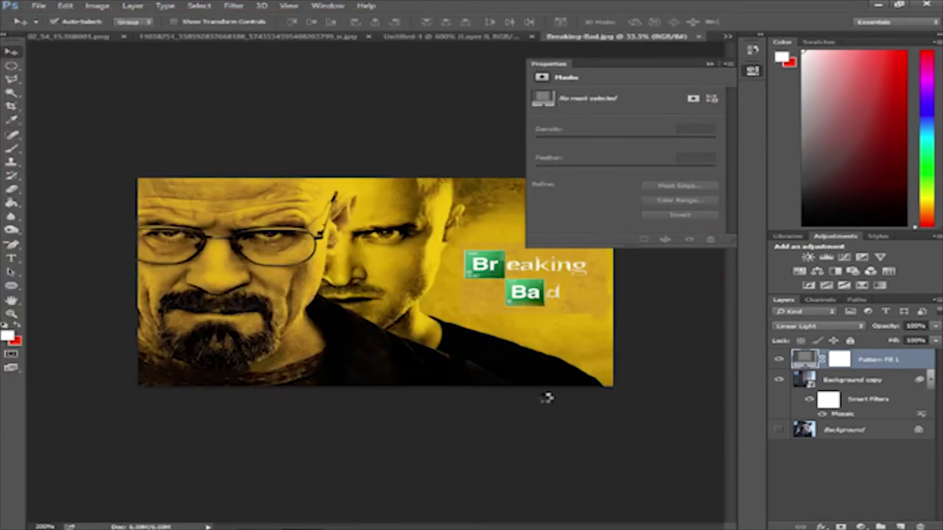
left_click(197, 39)
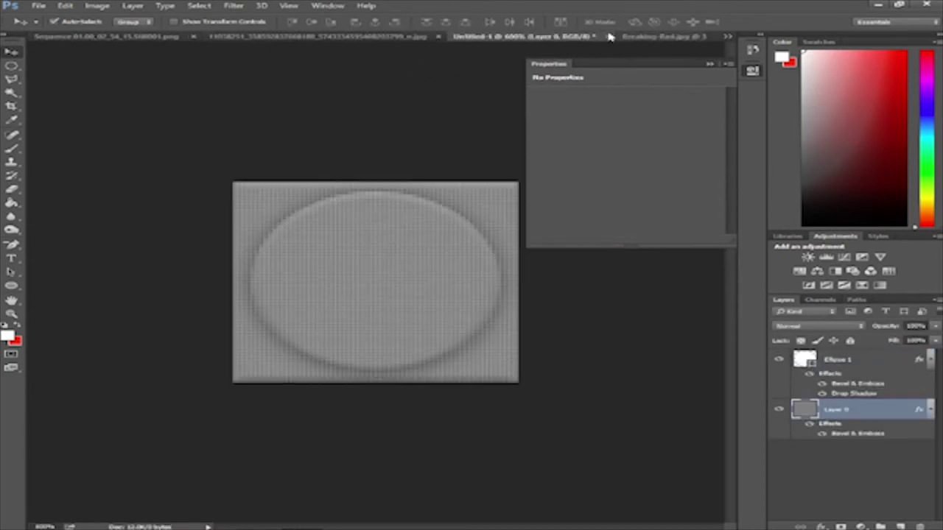
left_click(648, 36)
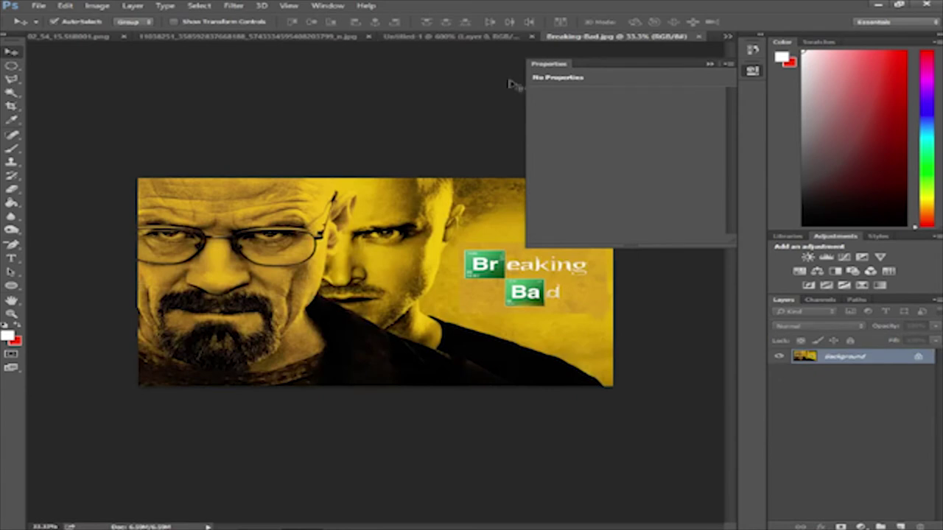
left_click(347, 36)
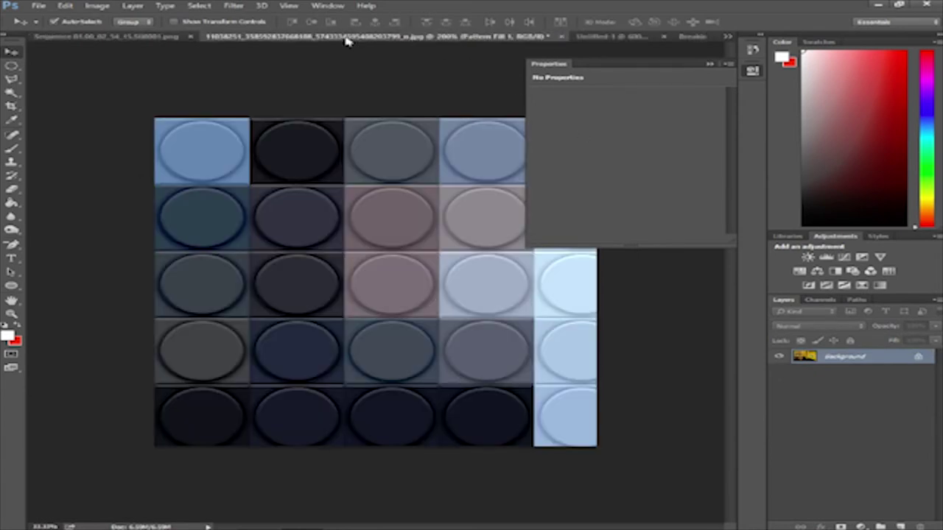
left_click(605, 36)
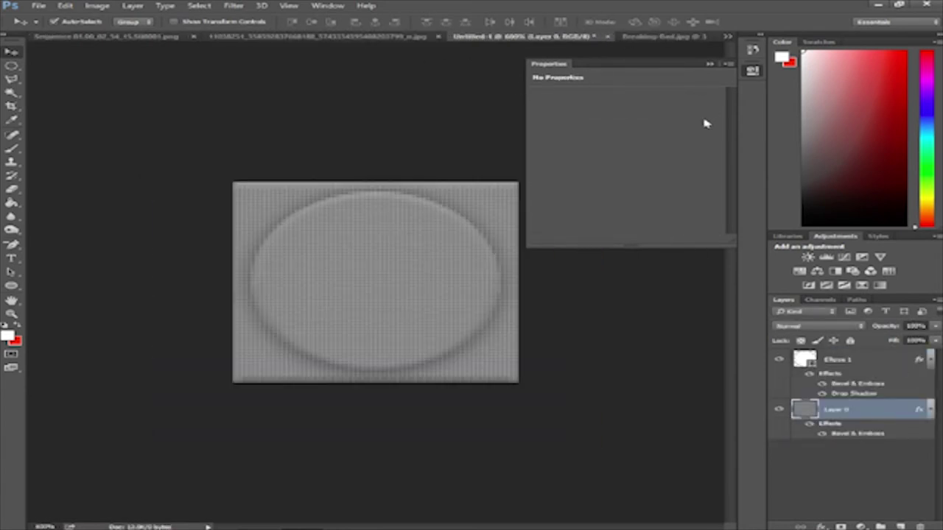
Step: Switch to the Breaking-Bad.jpg document, duplicate its Background layer as Background copy and hide the original
left_click(667, 36)
right_click(847, 358)
left_click(797, 384)
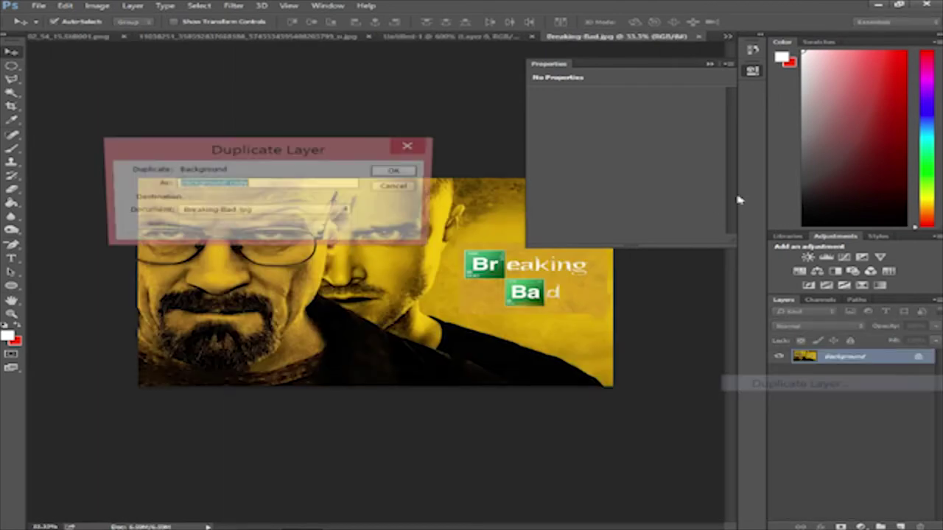
left_click(409, 169)
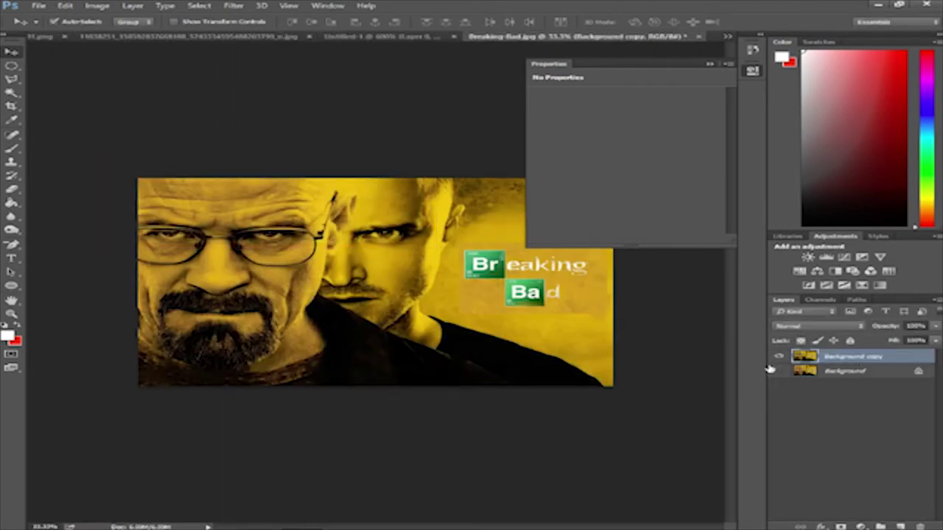
left_click(364, 36)
left_click(295, 37)
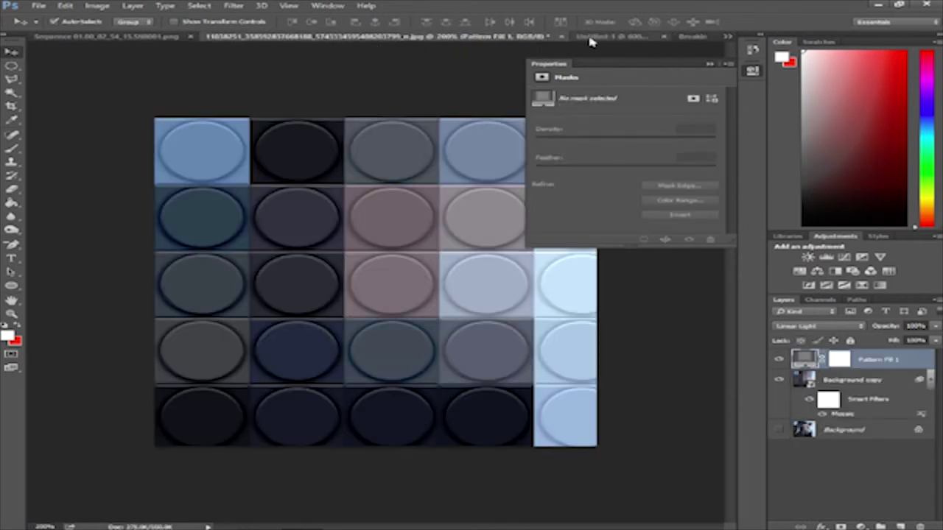
left_click(611, 36)
left_click(835, 360)
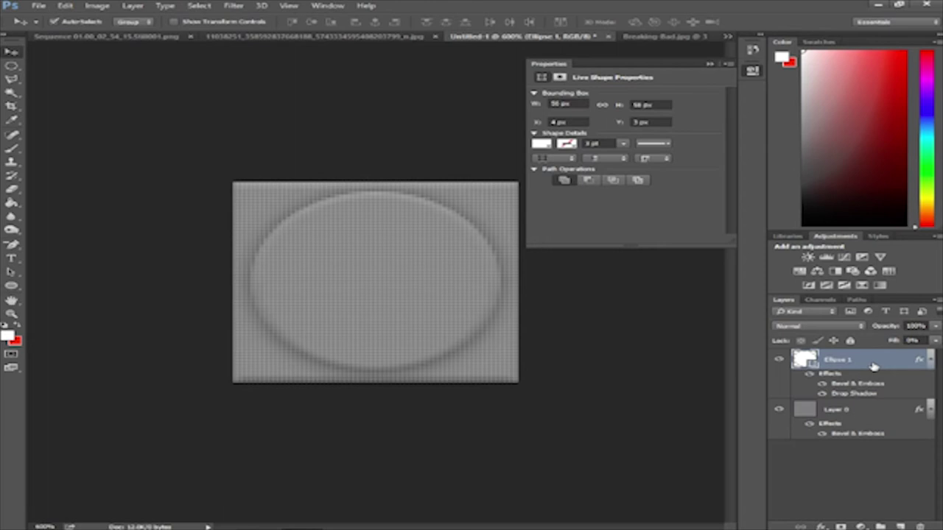
left_click(667, 37)
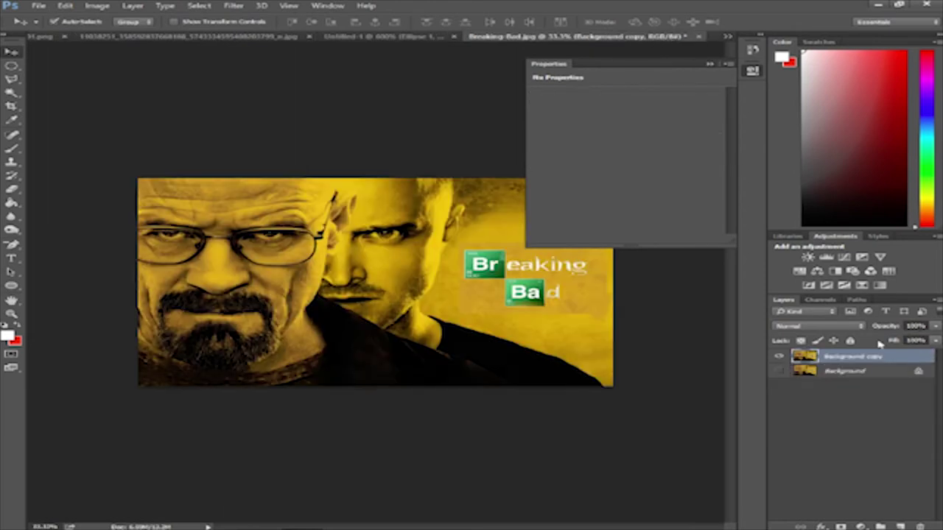
Step: Convert the Background copy layer to a Smart Object and apply the Mosaic filter with a cell size of 64 square
right_click(879, 361)
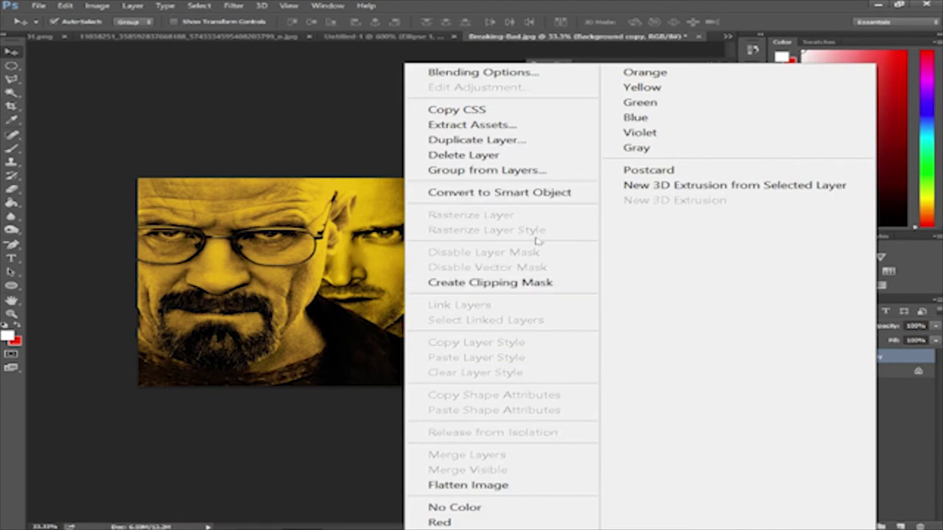
left_click(554, 193)
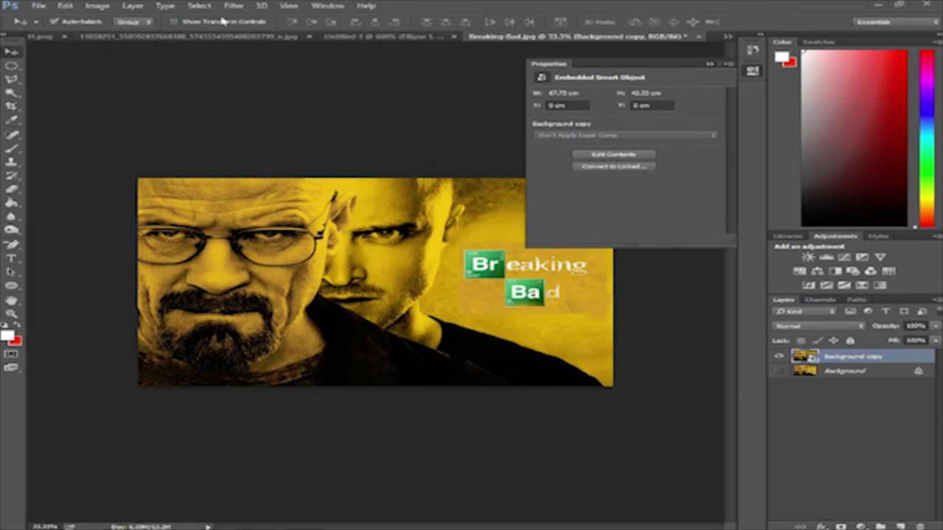
left_click(90, 6)
mouse_move(64, 6)
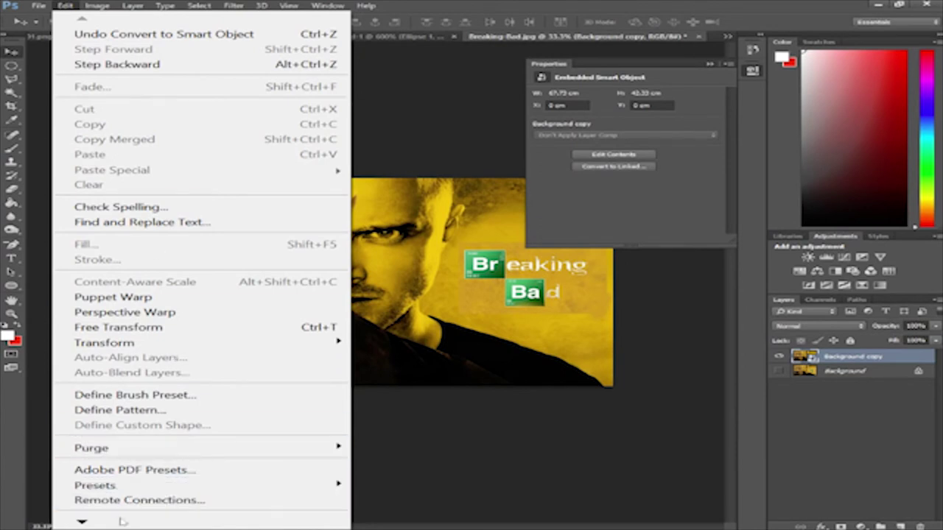
mouse_move(107, 525)
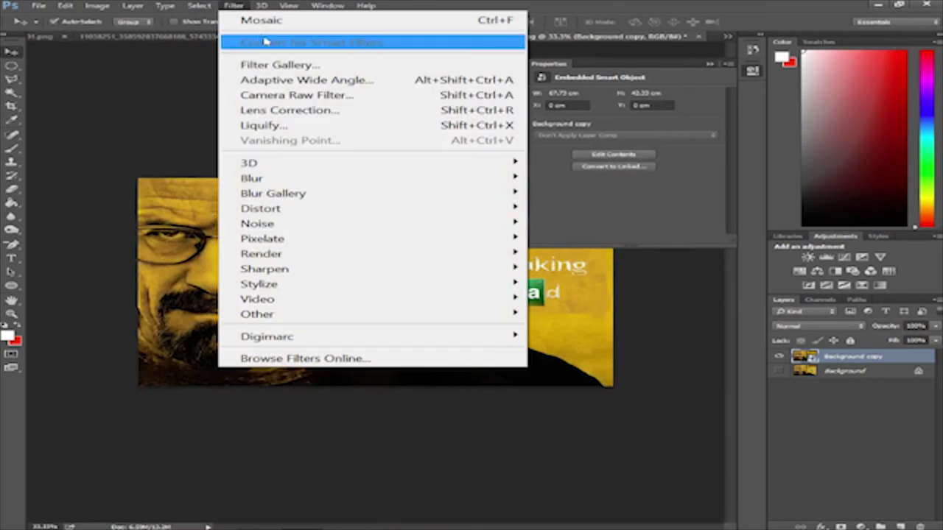
mouse_move(287, 175)
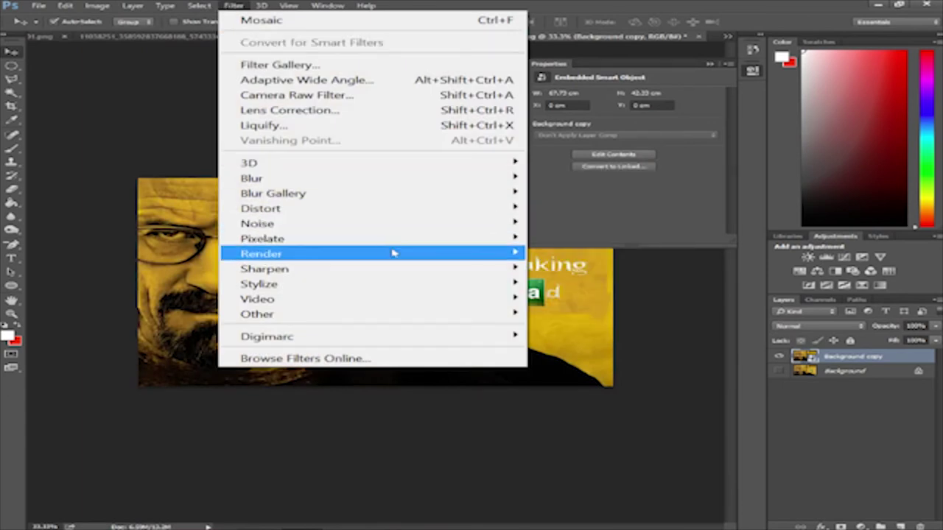
mouse_move(388, 237)
left_click(593, 315)
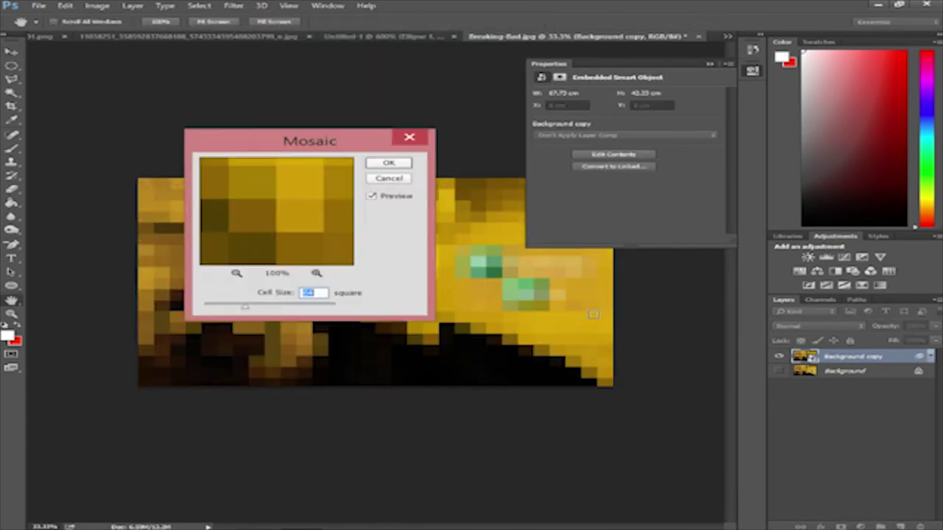
left_click(392, 163)
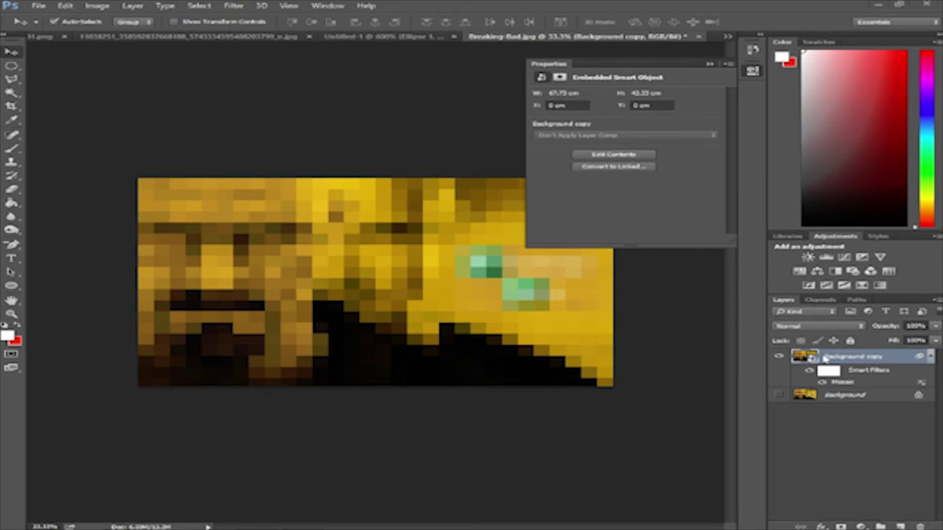
Step: Add a Pattern fill layer with the brick pattern at 100% scale and set its blend mode to Linear Light
left_click(860, 527)
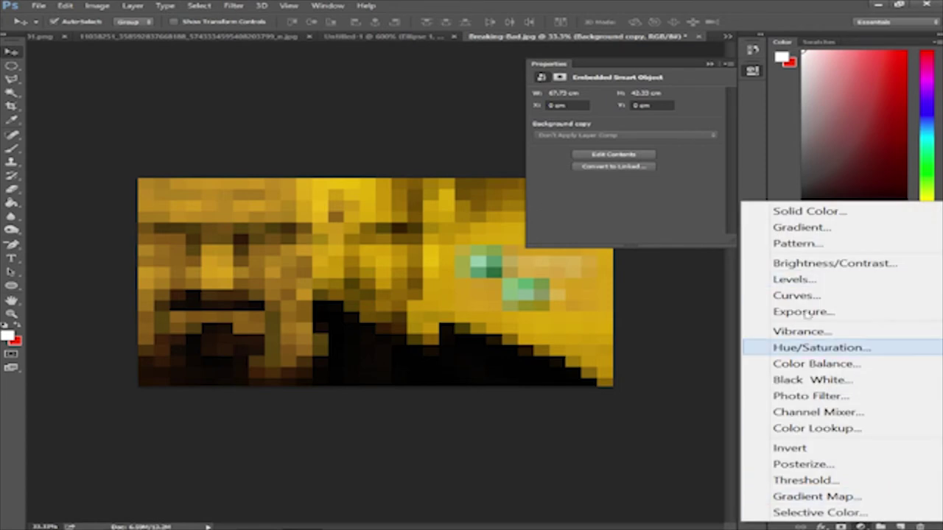
left_click(876, 243)
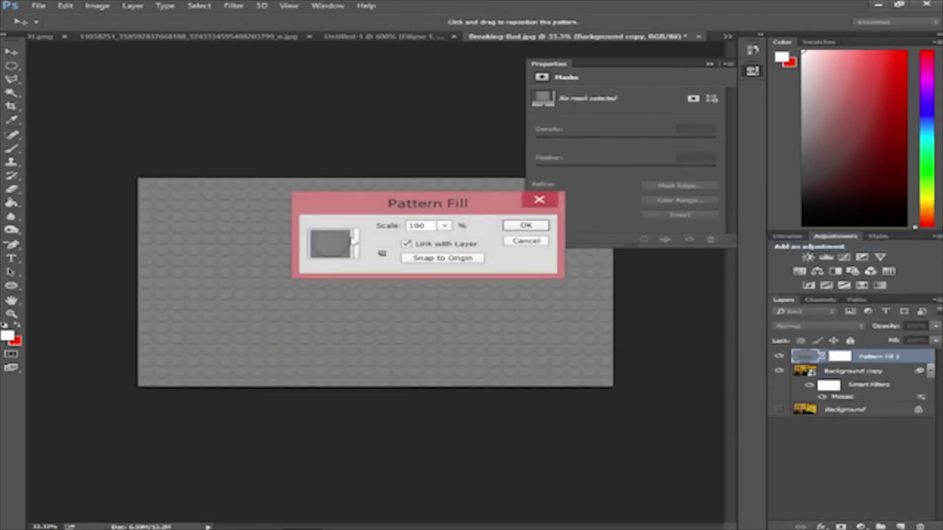
left_click(354, 241)
left_click(526, 226)
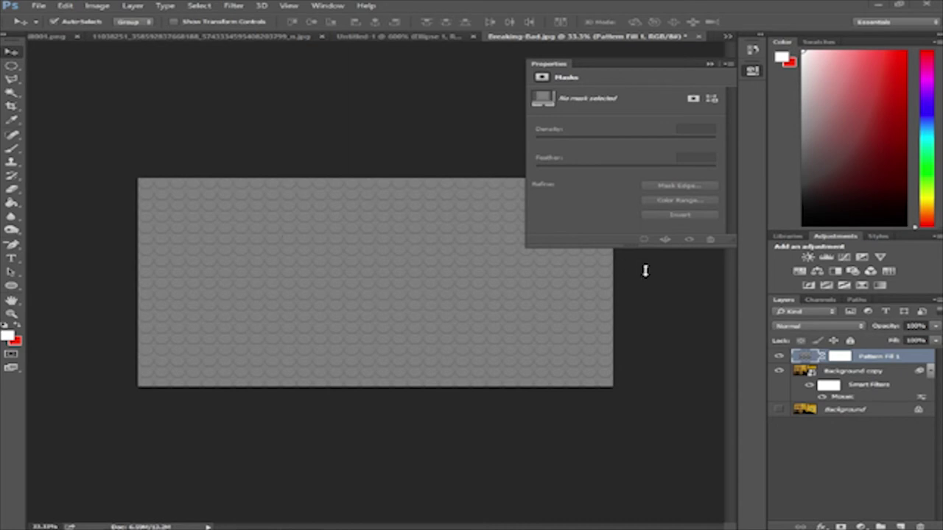
left_click(812, 325)
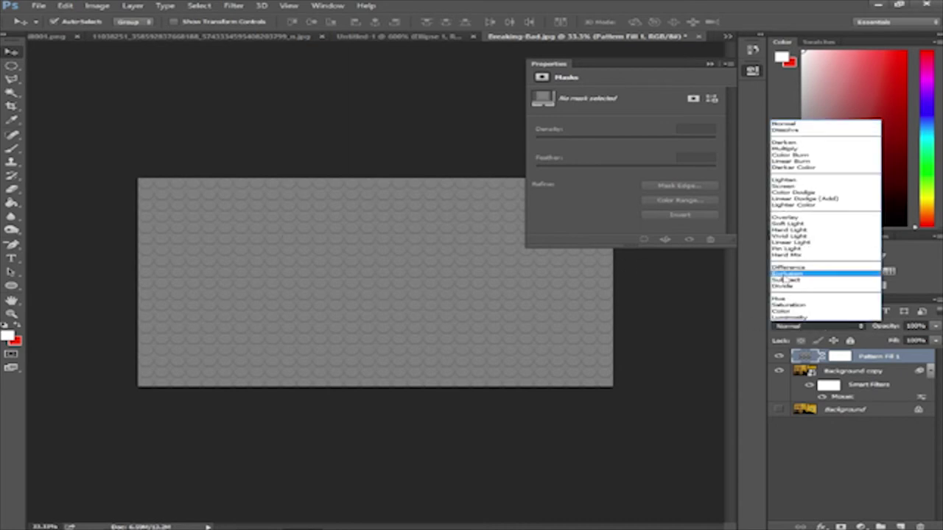
left_click(782, 245)
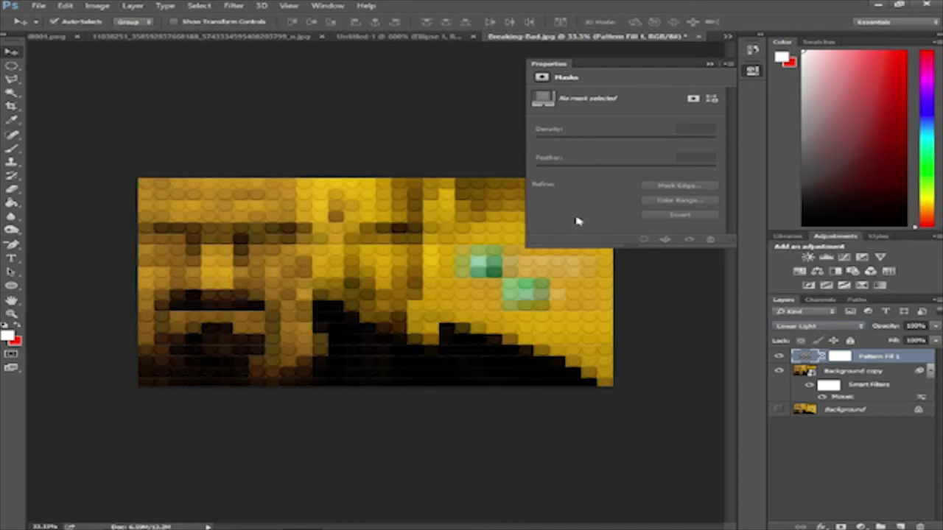
Step: Add a Posterize adjustment layer above the pattern fill and raise its Levels slightly above 4
key("ctrl+plus")
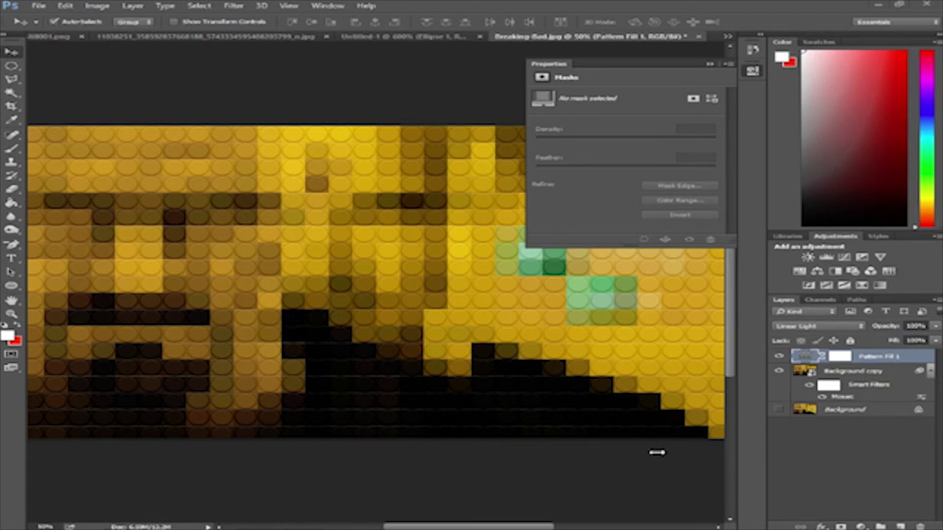
left_click(868, 521)
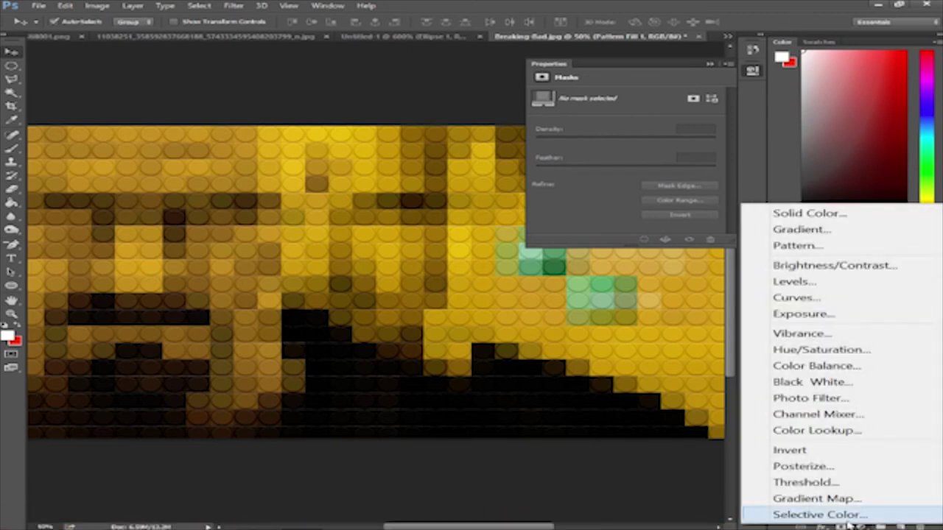
left_click(811, 466)
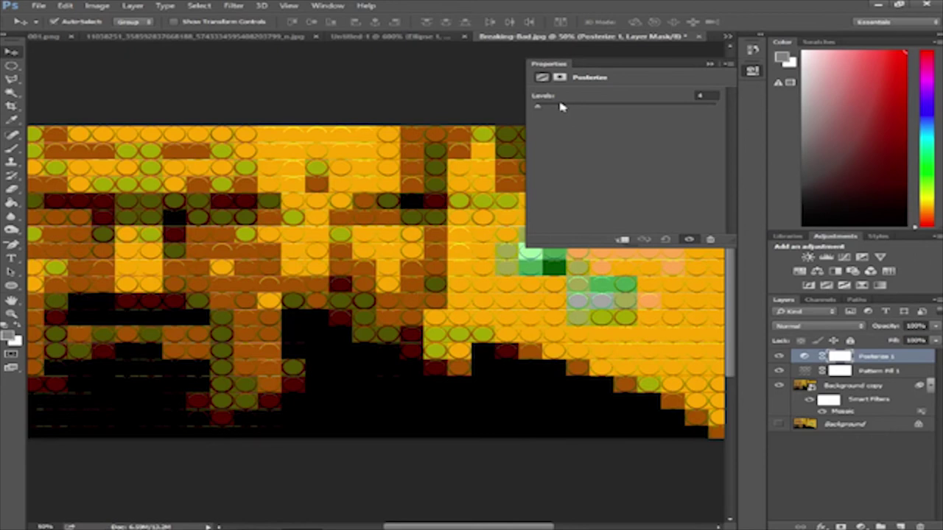
left_click_drag(537, 106, 537, 109)
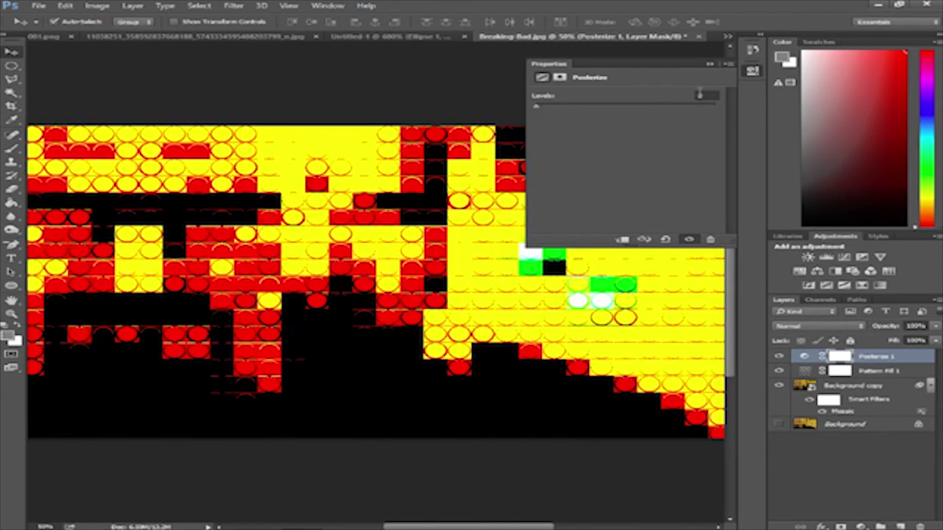
left_click(707, 95)
type("4")
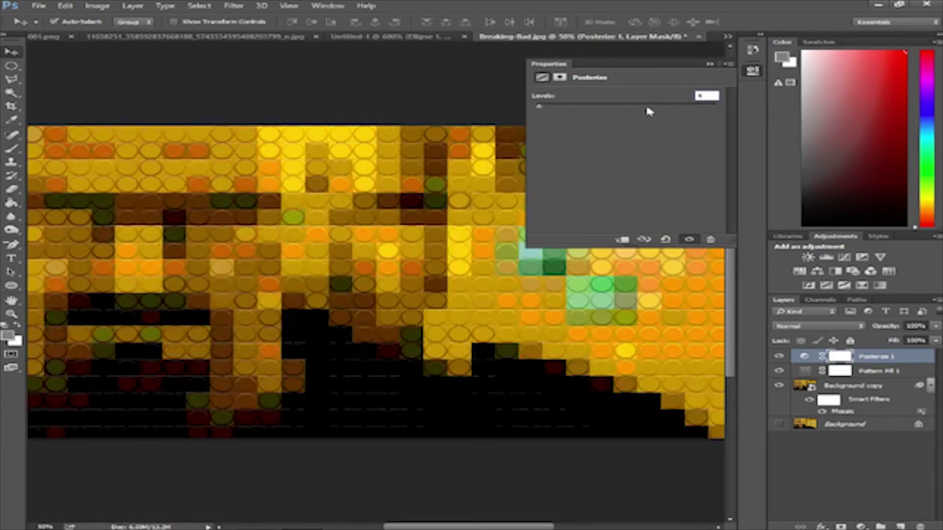
key("Up")
key("Up")
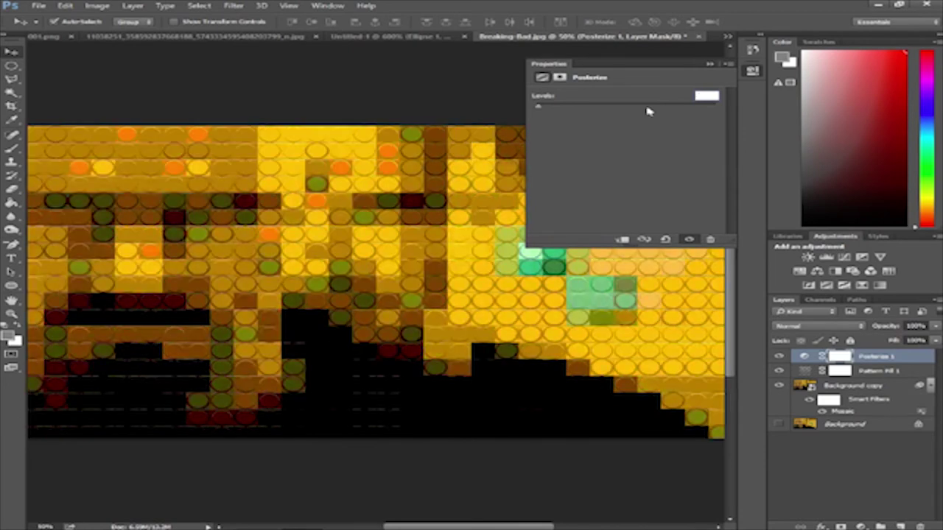
key("Up")
key("Up")
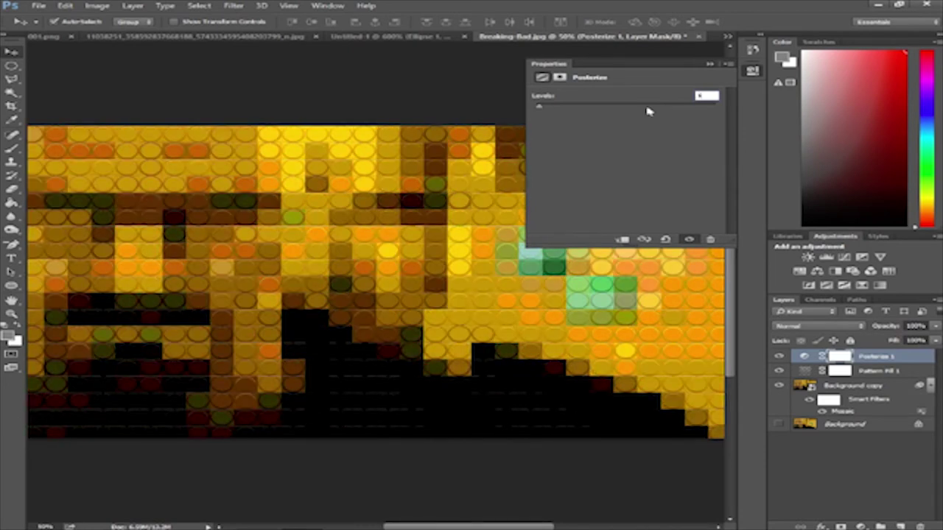
left_click(838, 486)
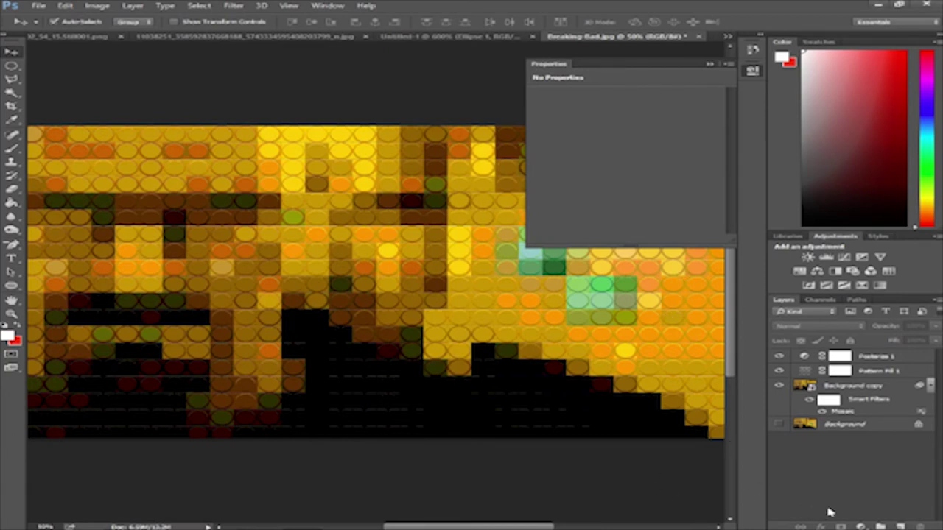
Step: Add a Solid Color fill layer on top, coloured red with 75% saturation and 100% brightness
left_click(860, 527)
left_click(810, 214)
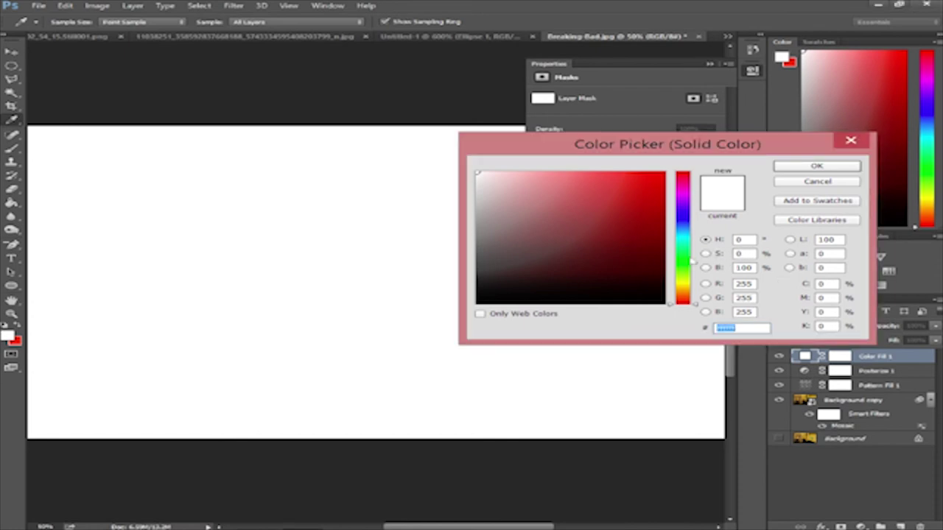
left_click(739, 253)
type("7")
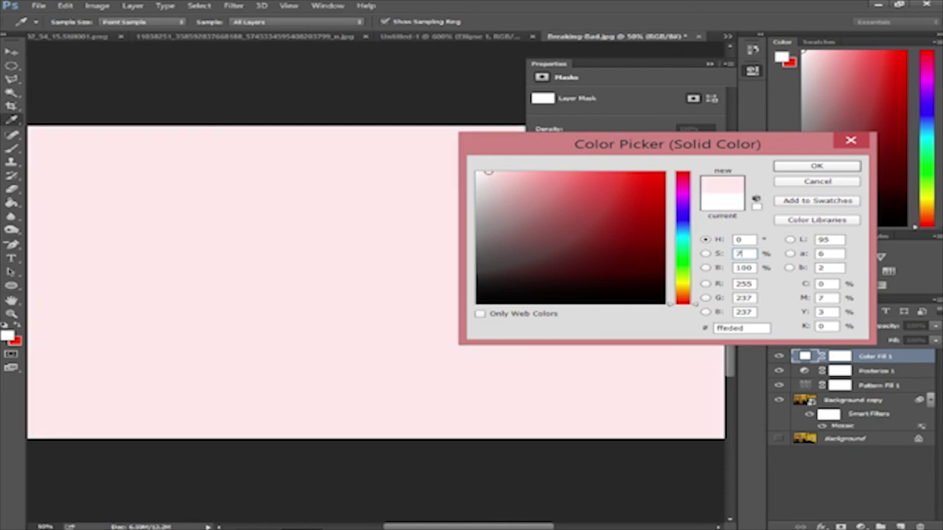
type("5")
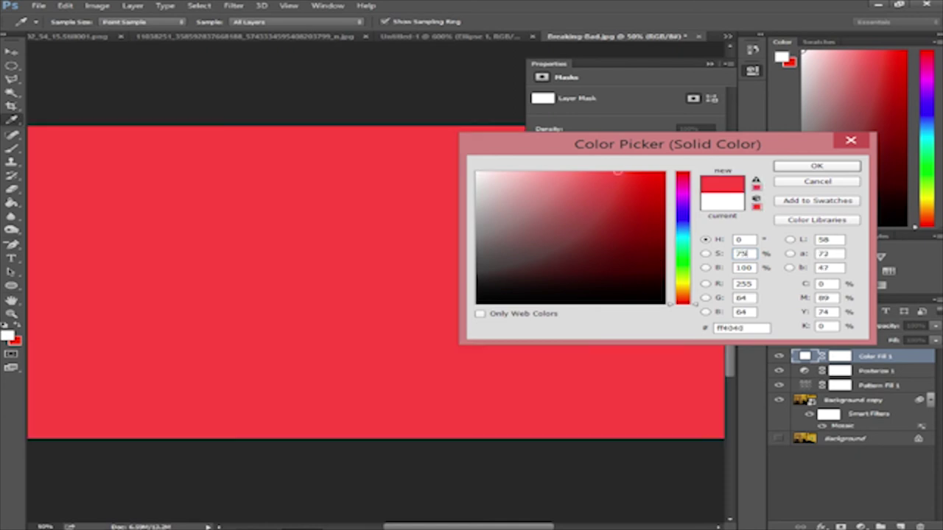
double_click(744, 267)
left_click(818, 167)
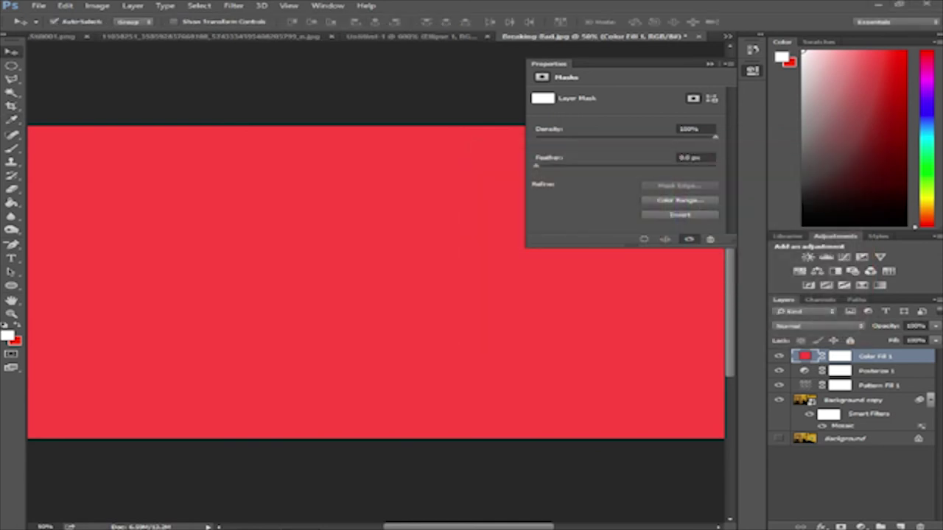
Step: Reorder the layers so the pattern fill is on top, followed by the red color fill and the Posterize adjustment
left_click(881, 370, "shift")
left_click_drag(881, 369, 882, 378)
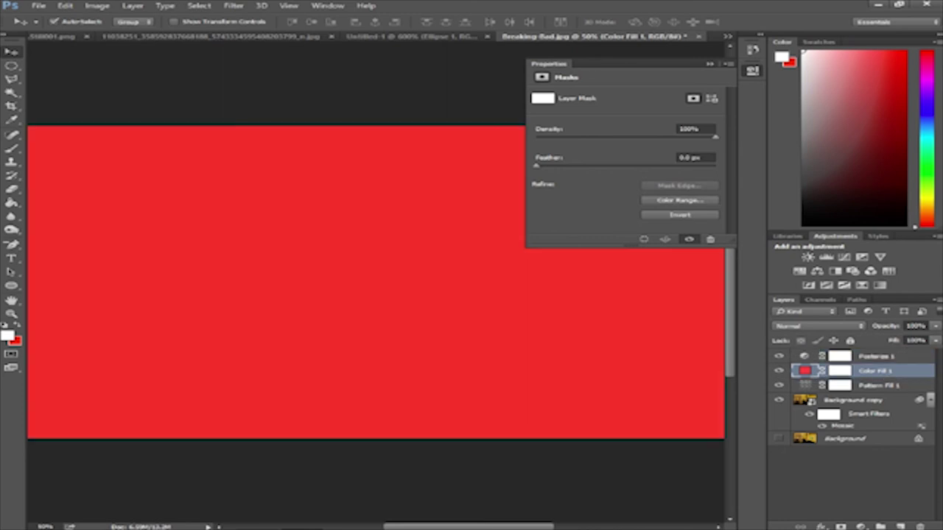
left_click_drag(903, 374, 914, 394)
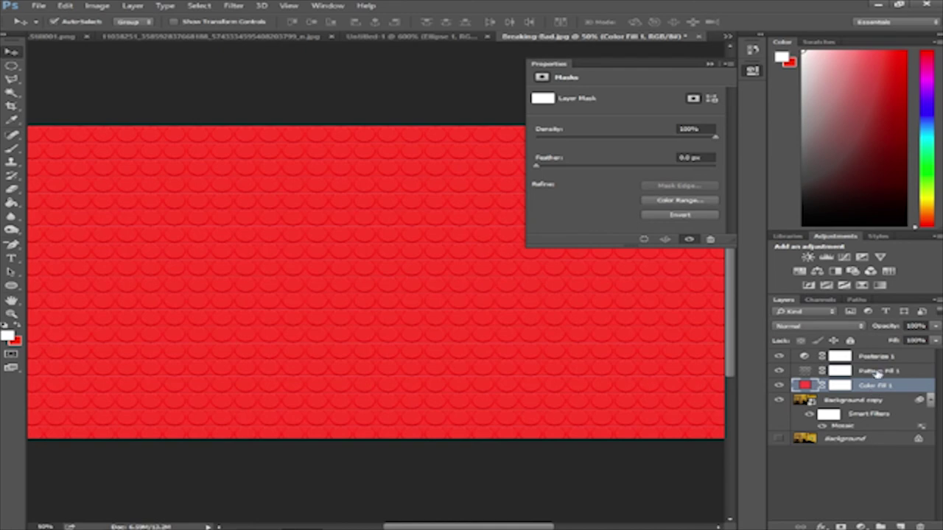
left_click_drag(879, 358, 900, 398)
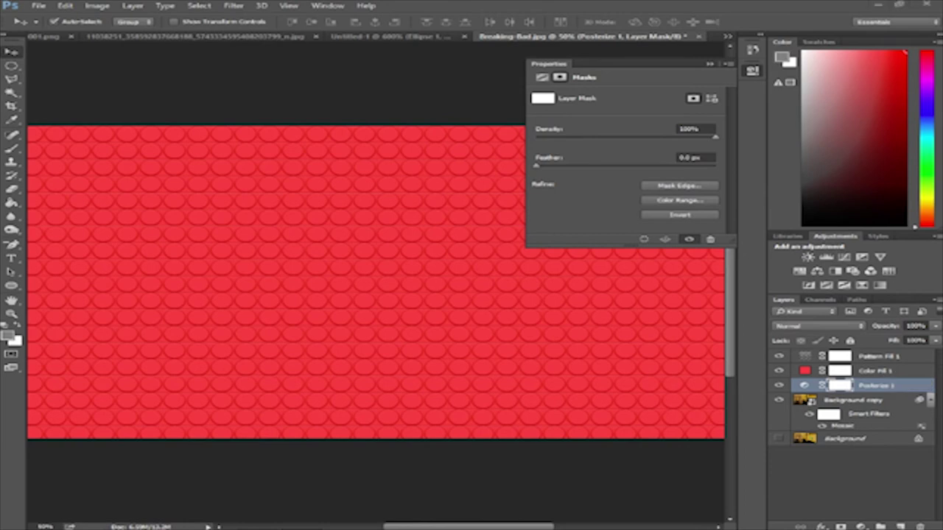
Step: Set the red color fill layer's blend mode to Saturation
left_click(865, 375)
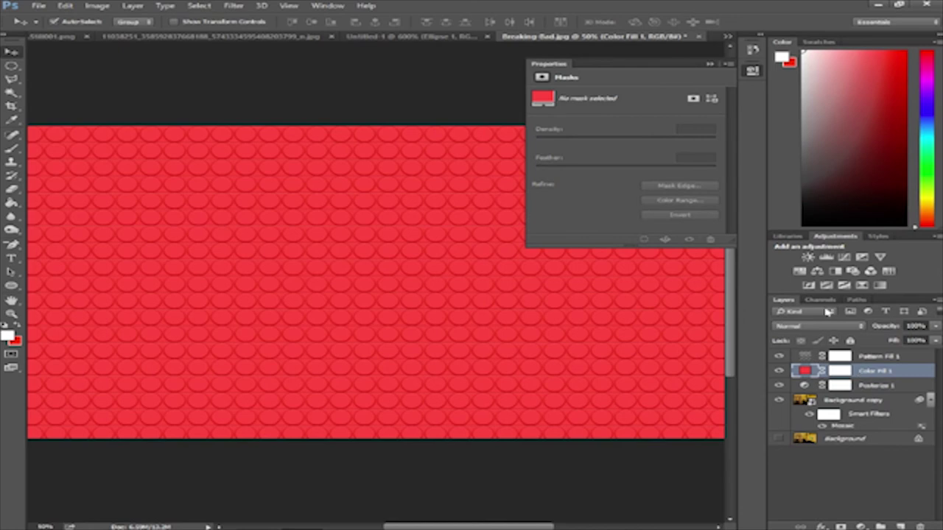
left_click(818, 326)
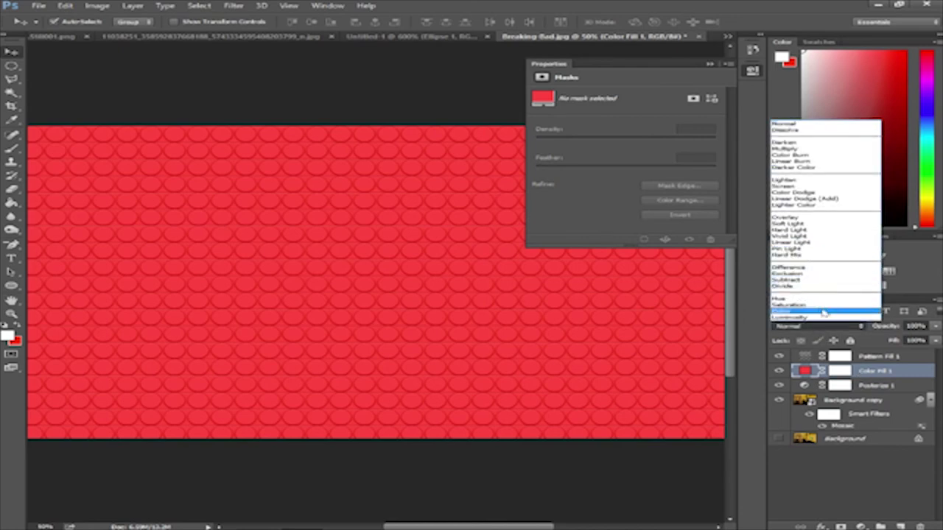
left_click(822, 305)
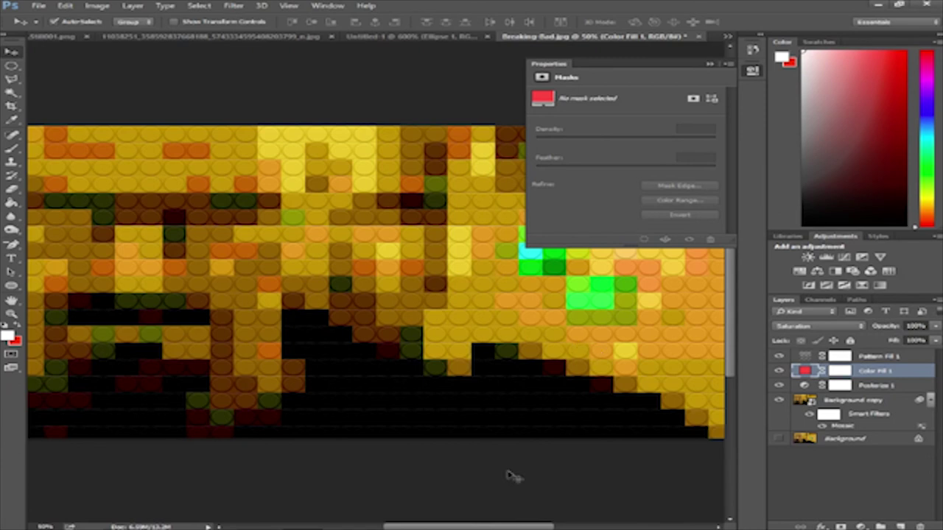
key("ctrl+minus")
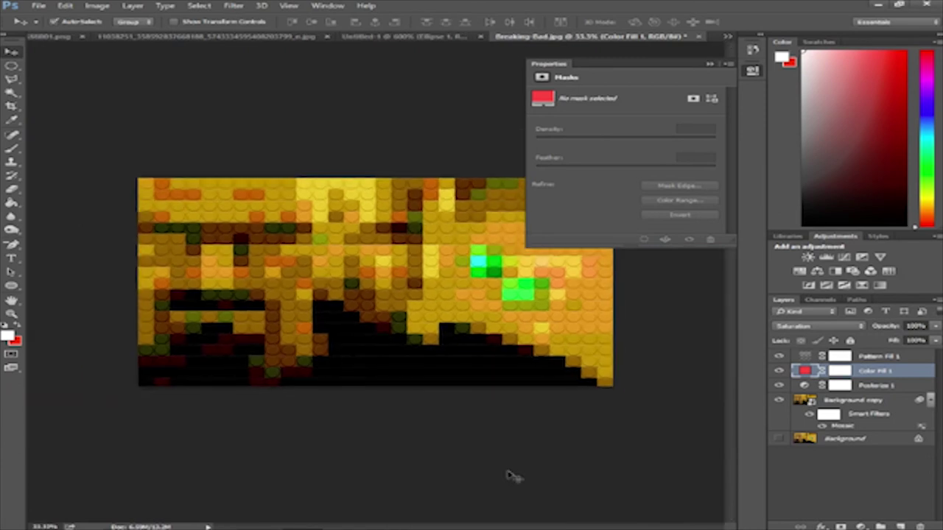